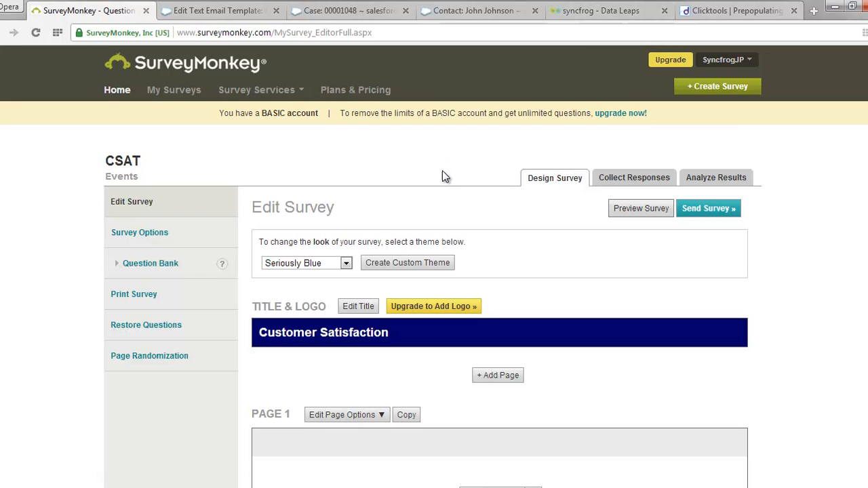
- Review the title and rating questions on page 1 of the CSAT survey in the survey editor
scroll(451, 184, "down", 1)
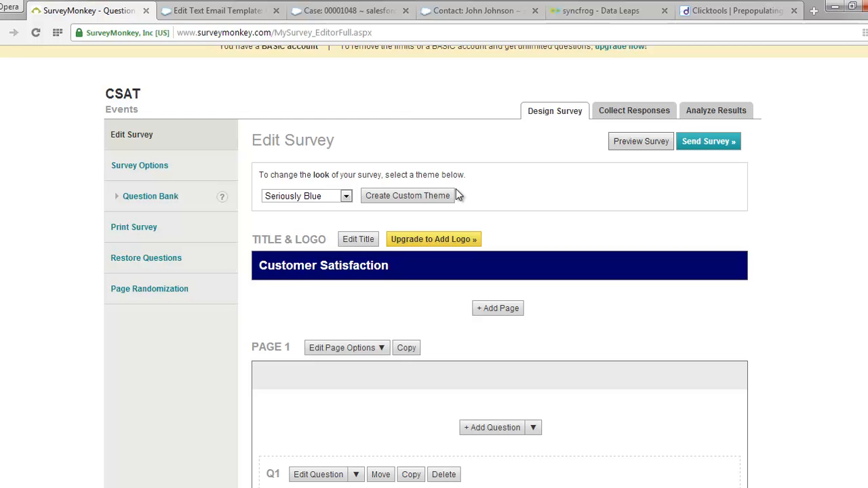
scroll(455, 190, "down", 1)
scroll(459, 230, "down", 3)
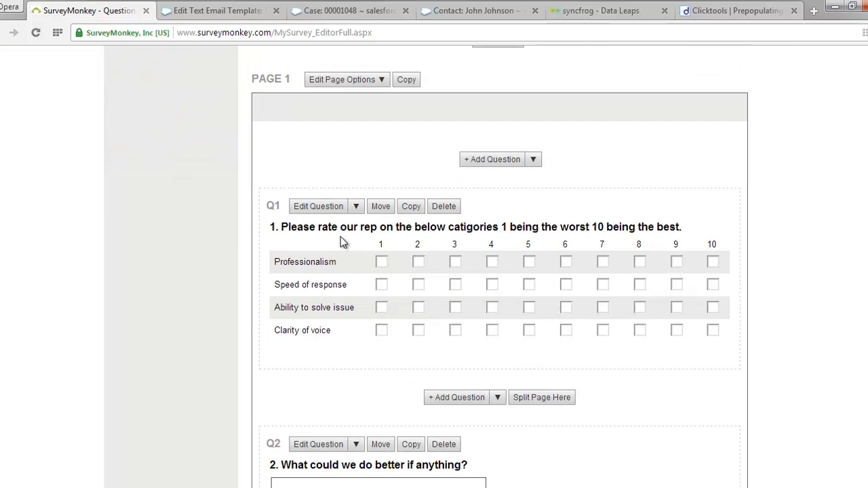
scroll(342, 234, "down", 2)
scroll(346, 327, "up", 3)
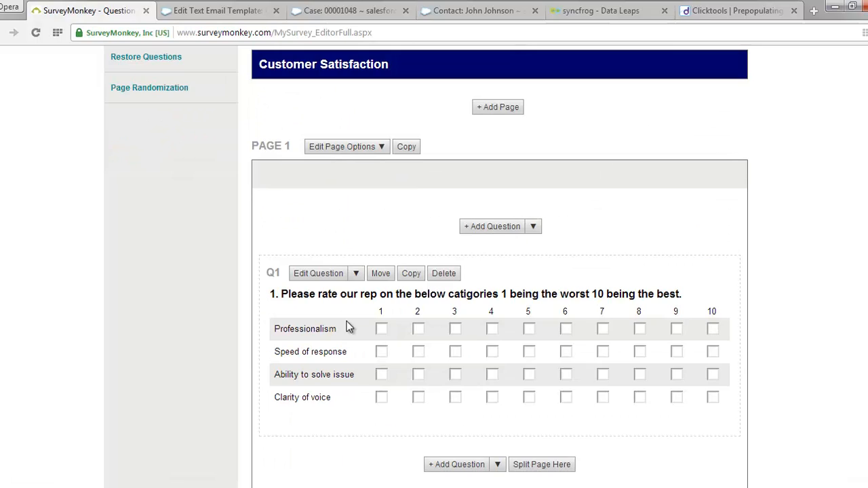
scroll(346, 327, "up", 3)
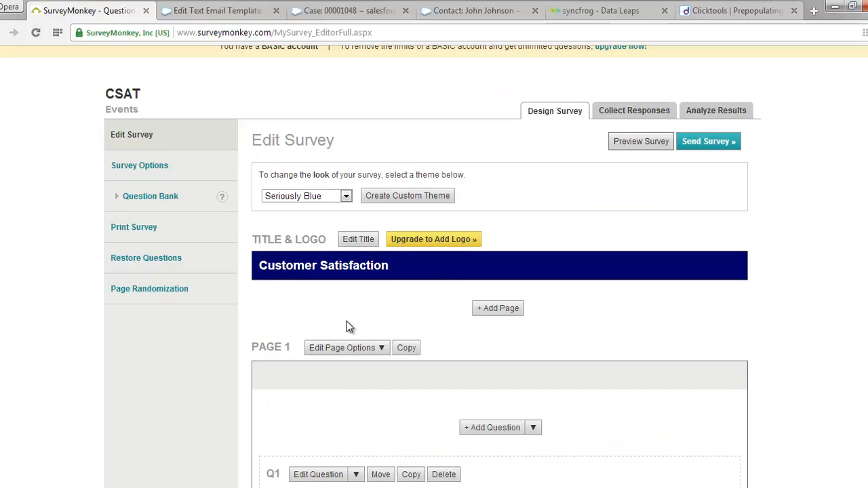
scroll(345, 320, "up", 1)
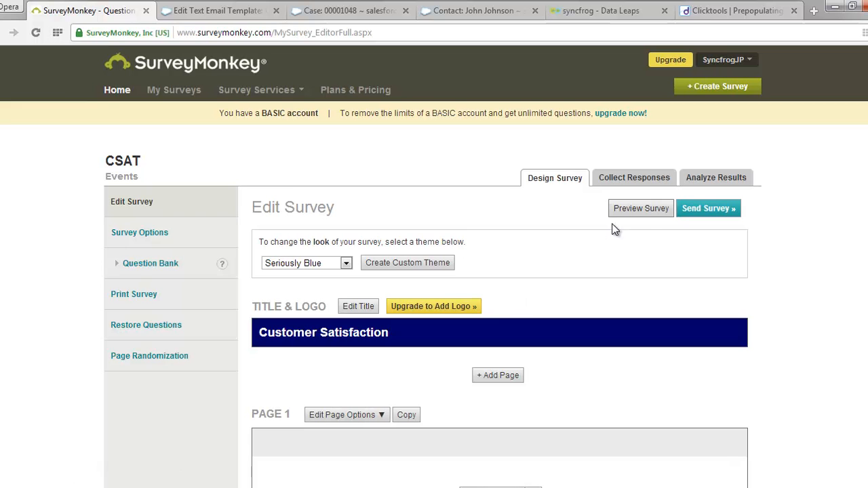
- Open the CSAT survey's Web Link collector and select the full survey URL
left_click(630, 187)
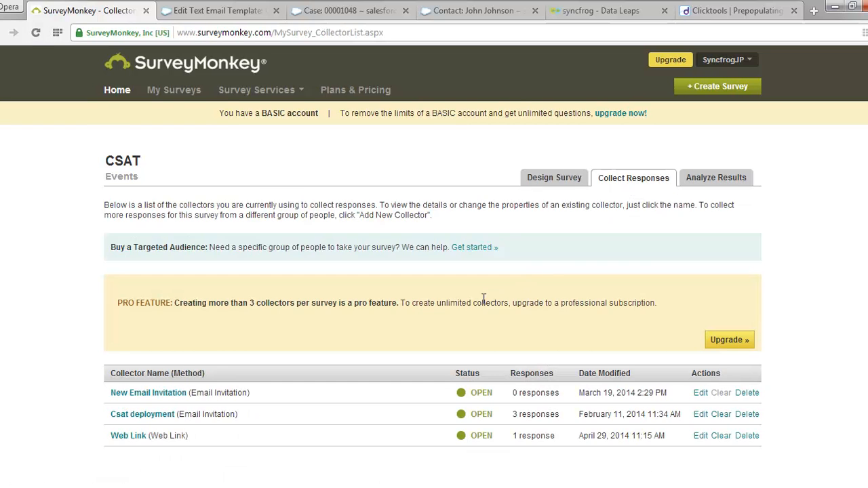
scroll(481, 299, "down", 1)
left_click(133, 375)
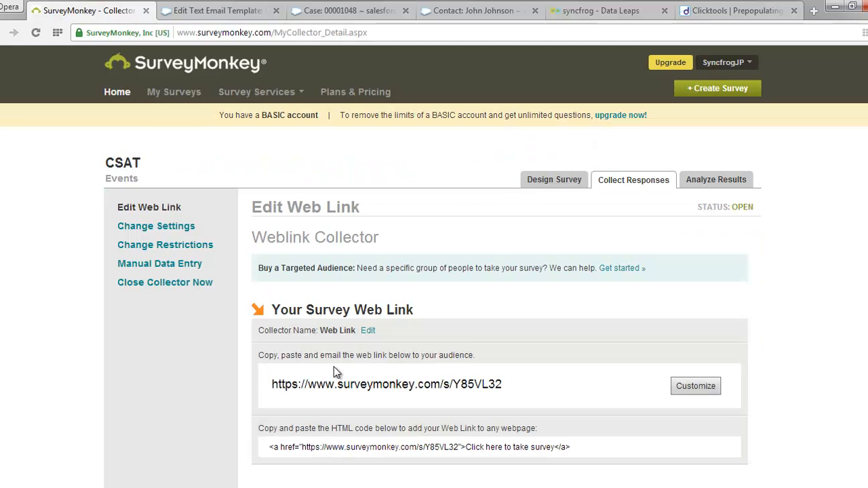
left_click(516, 384)
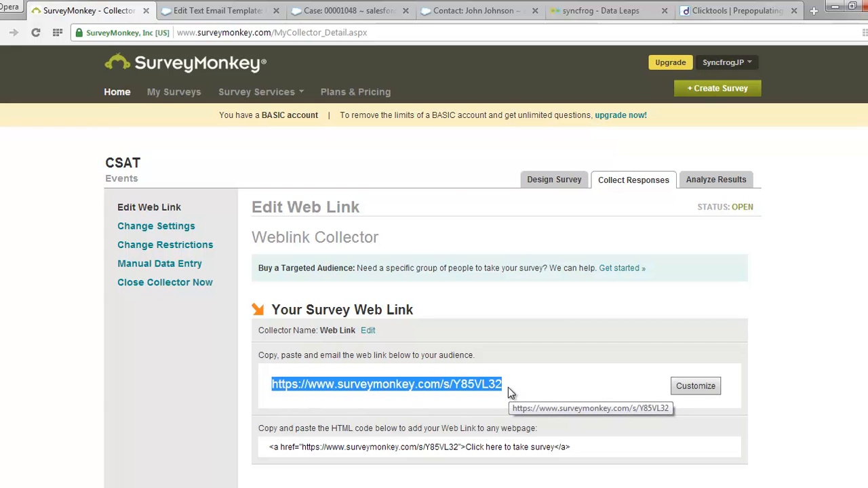
- Switch to the Salesforce CSAT survey monkey email template and highlight the ?c= parameter in the body's survey link
left_click(217, 14)
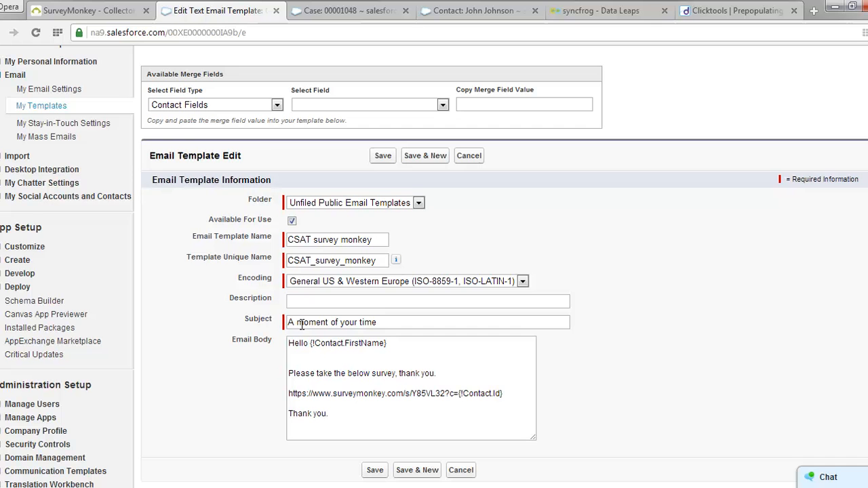
left_click(253, 349)
scroll(224, 327, "up", 2)
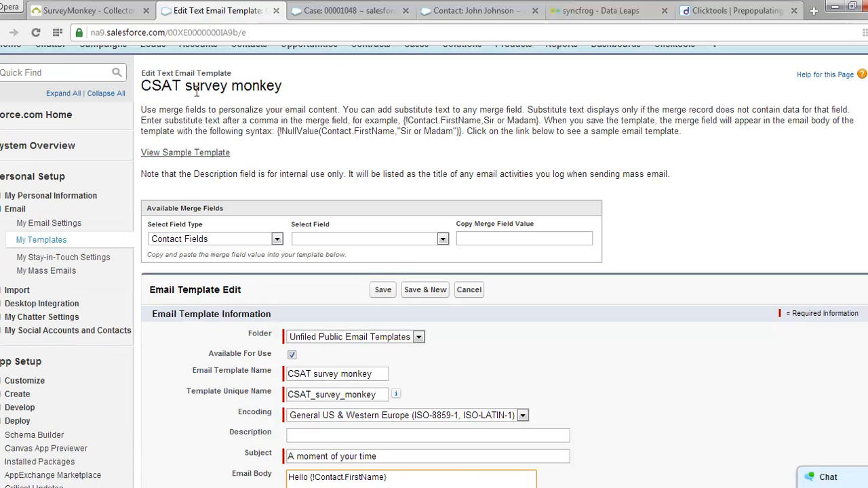
scroll(275, 100, "down", 2)
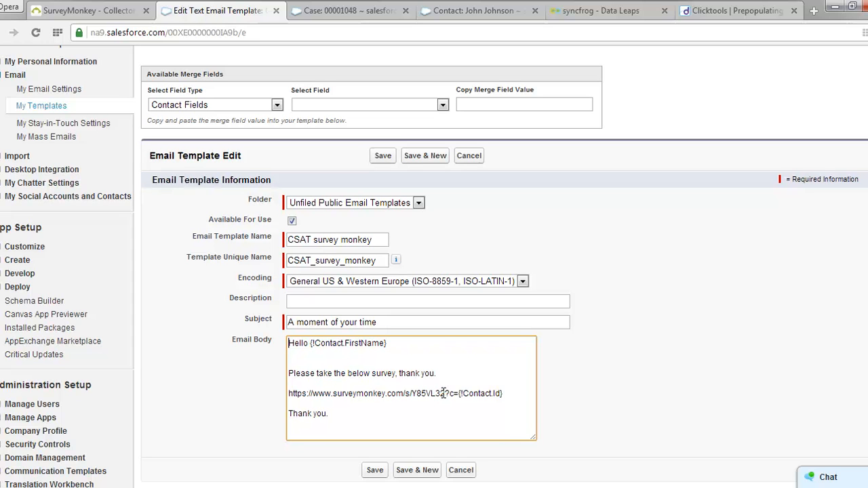
left_click_drag(445, 393, 461, 393)
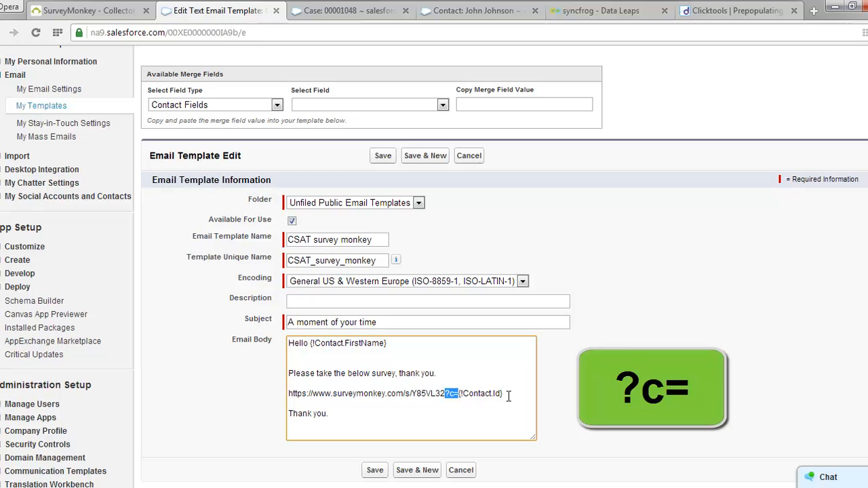
- Save the CSAT survey monkey email template
left_click(637, 395)
scroll(593, 412, "down", 1)
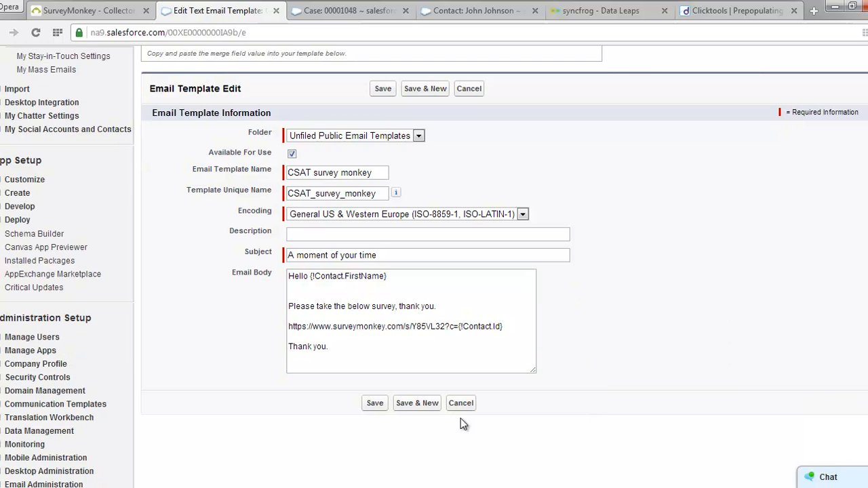
left_click(380, 407)
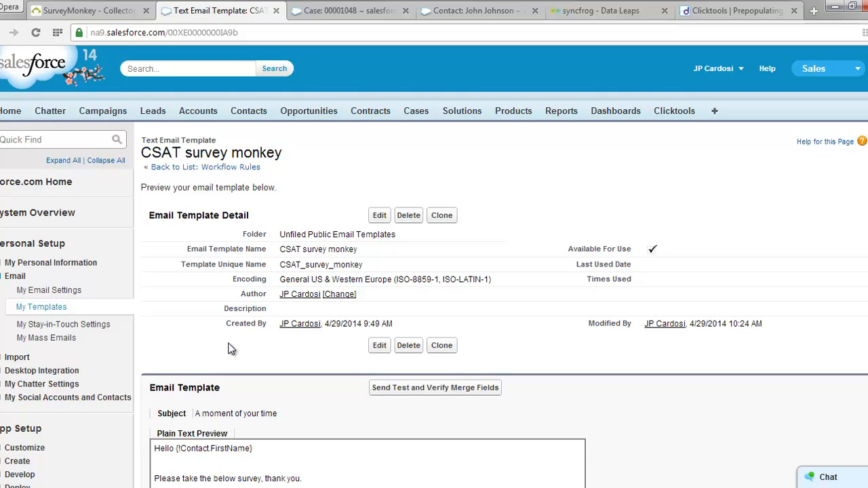
- Go to the workflow rules in the app setup and open the close case survey rule for editing
scroll(231, 348, "down", 2)
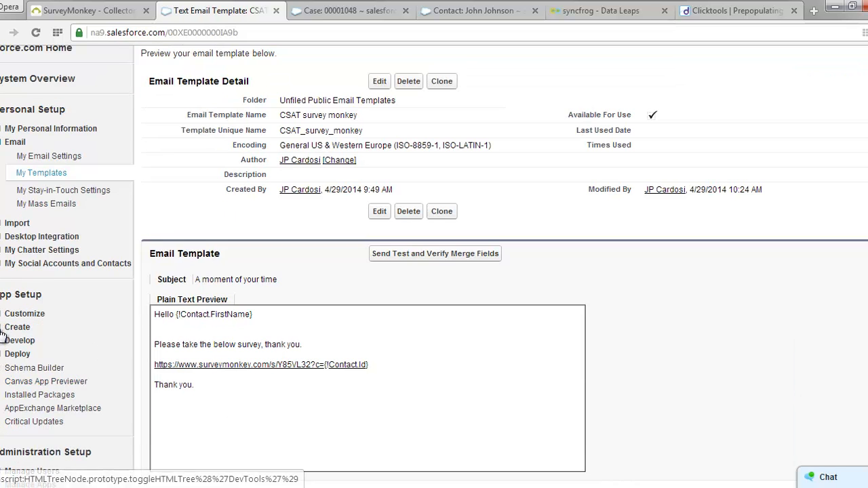
left_click(2, 328)
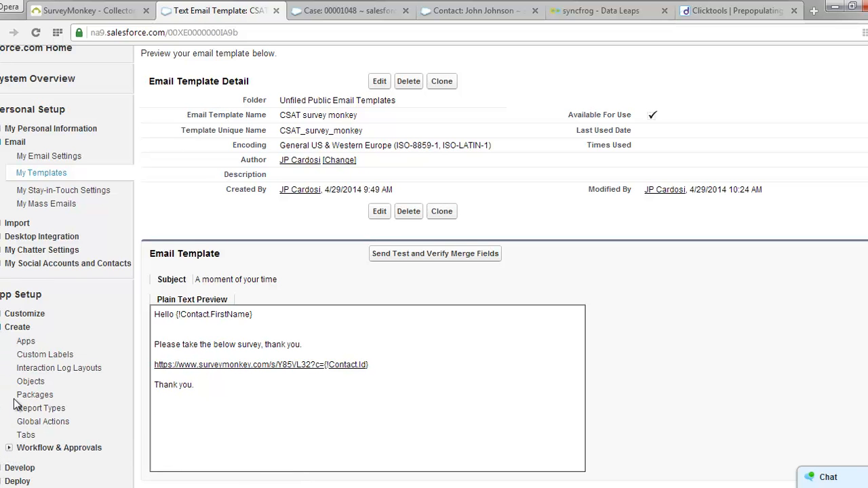
left_click(9, 449)
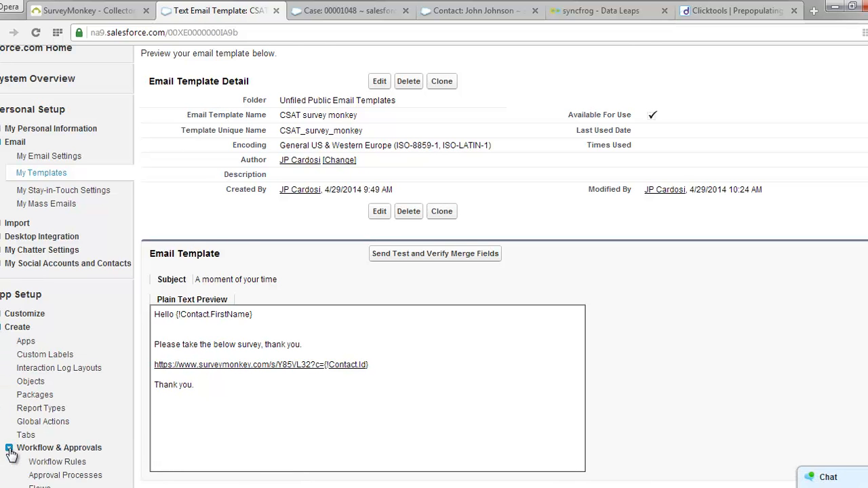
scroll(121, 438, "down", 1)
left_click(75, 397)
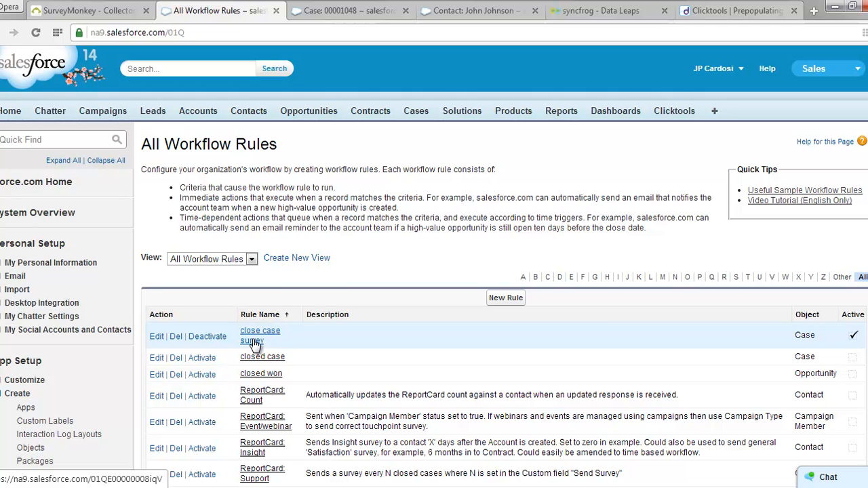
left_click(155, 337)
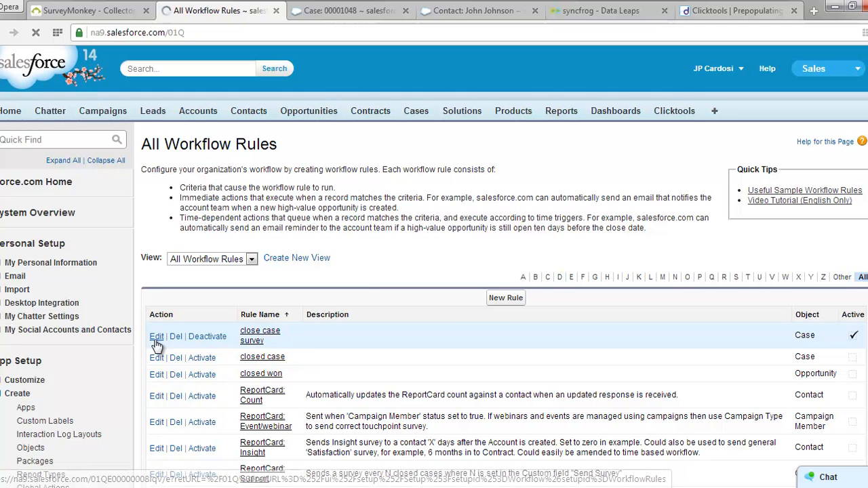
- Insert the Closed picklist value into the rule's Case: Status equals criterion and save the rule
scroll(267, 225, "down", 1)
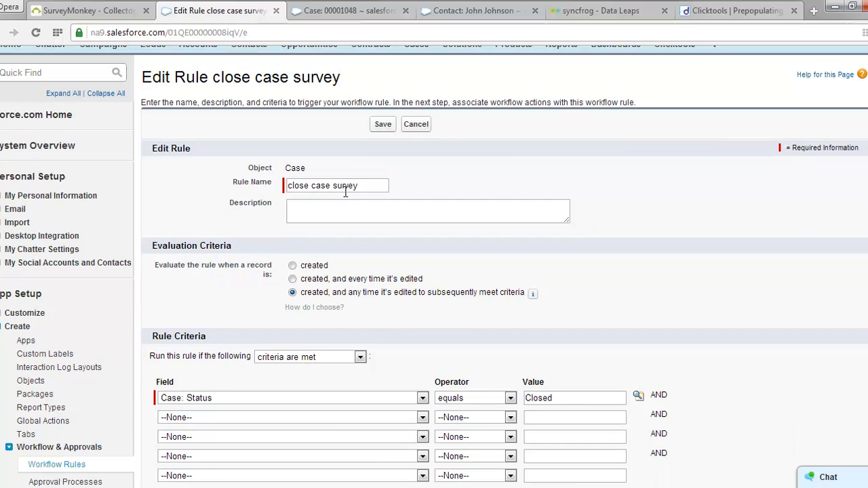
scroll(237, 315, "down", 1)
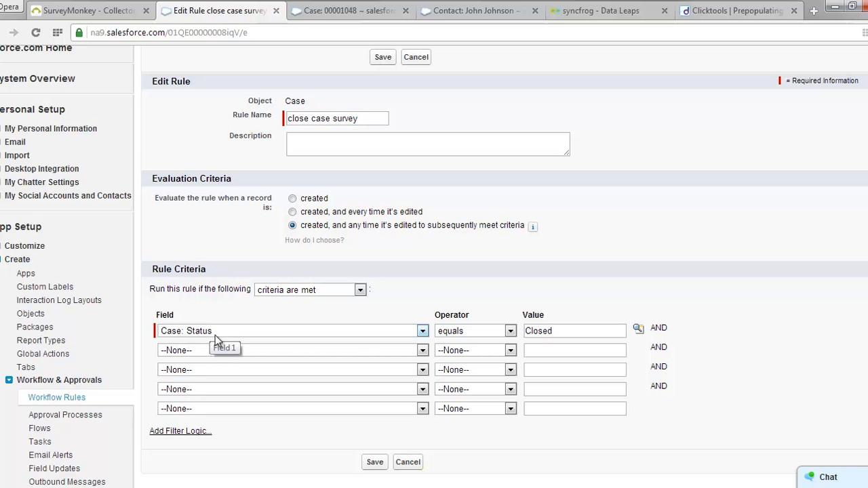
left_click(637, 330)
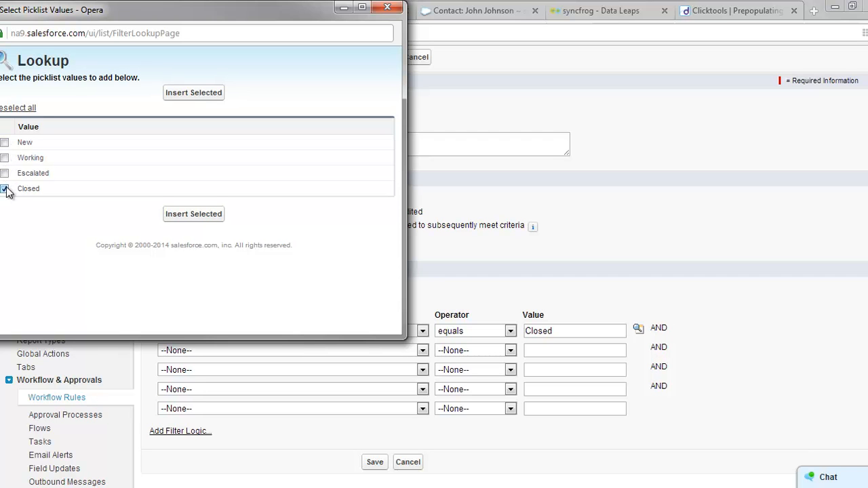
left_click(196, 215)
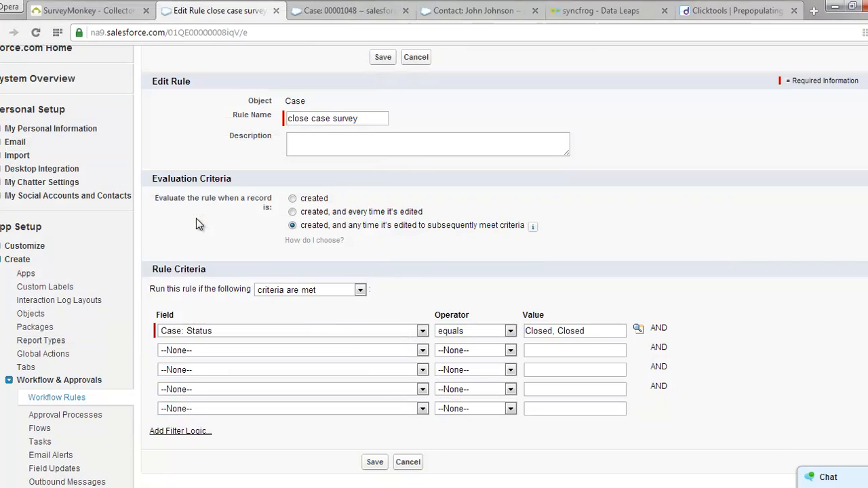
scroll(582, 289, "down", 2)
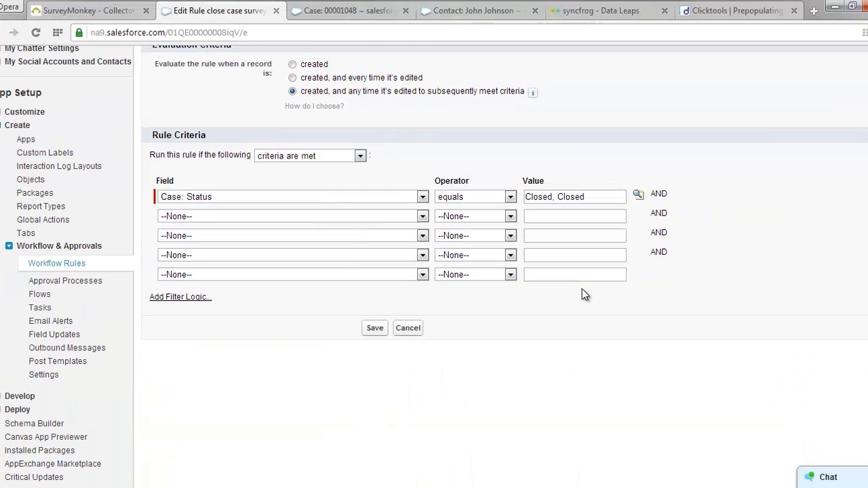
left_click(377, 329)
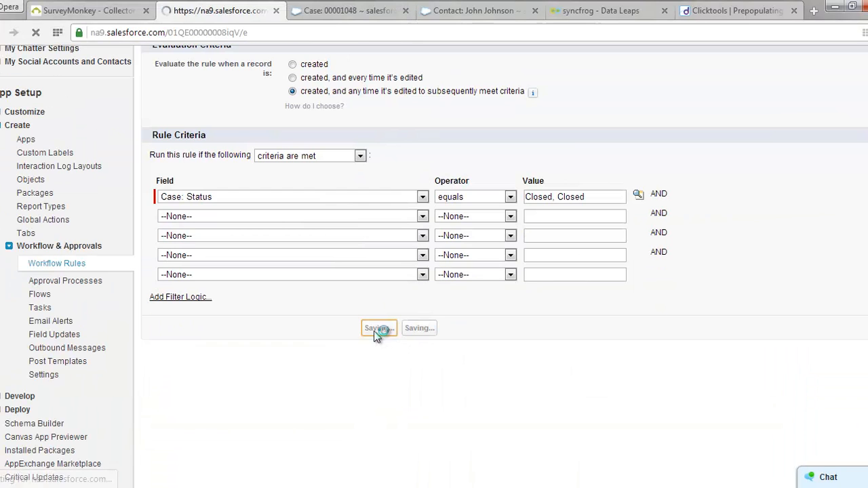
- Edit the rule's workflow actions and open the CLosed case email alert for editing
scroll(423, 322, "down", 2)
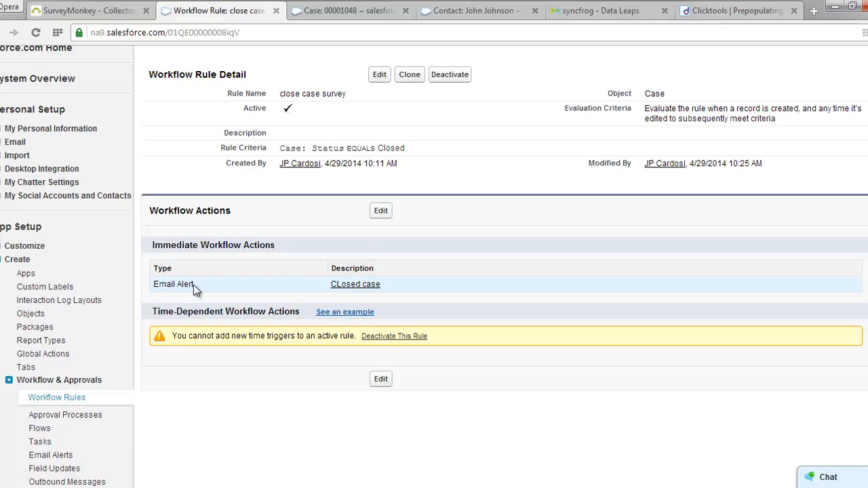
left_click(383, 213)
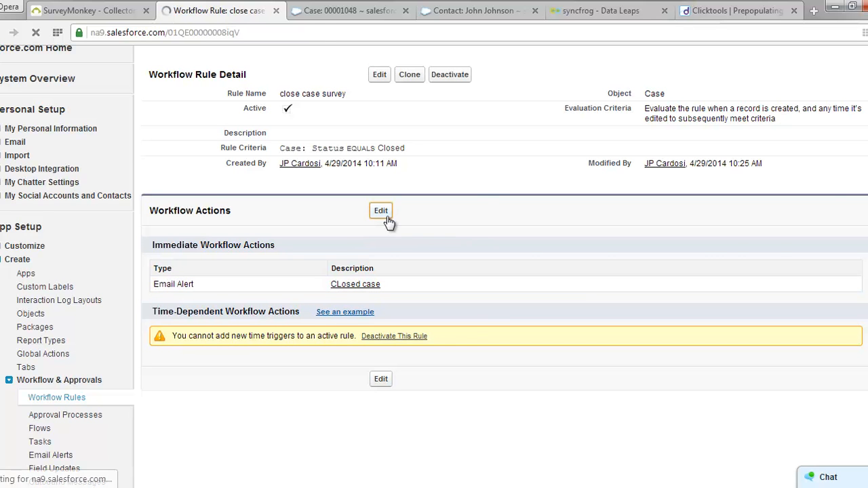
scroll(402, 309, "down", 1)
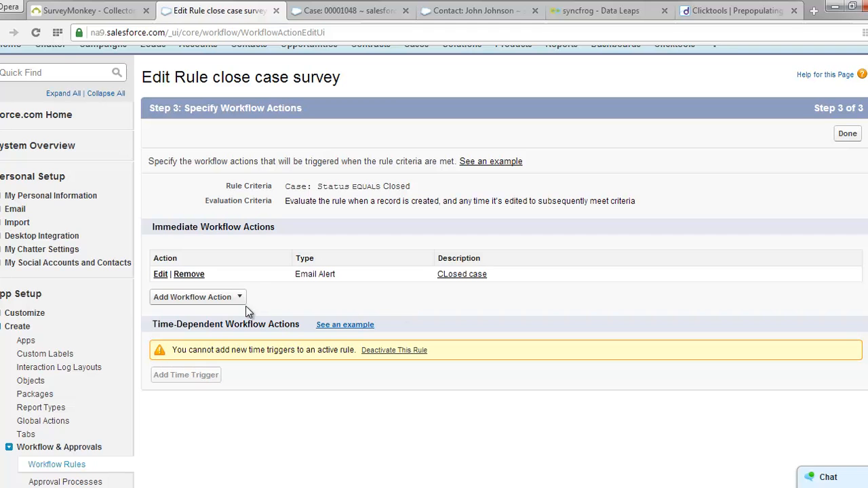
left_click(163, 276)
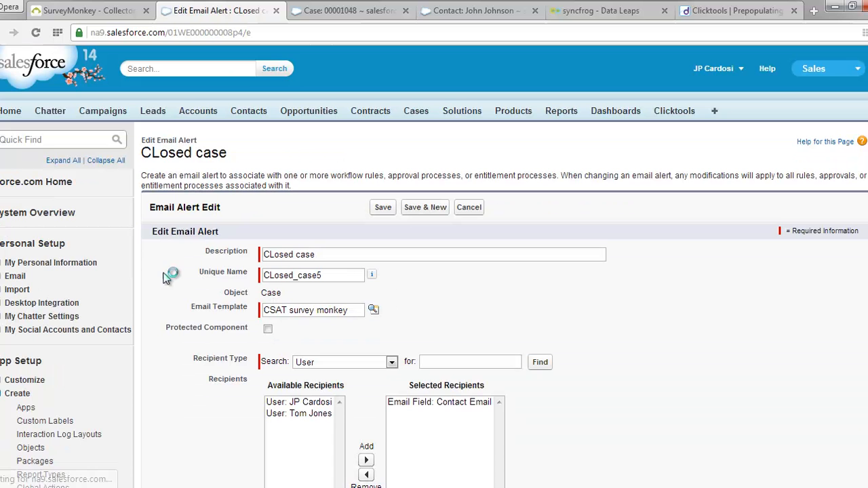
- Look up the email alert's CSAT survey monkey template, then close the lookup without choosing another
scroll(204, 308, "down", 1)
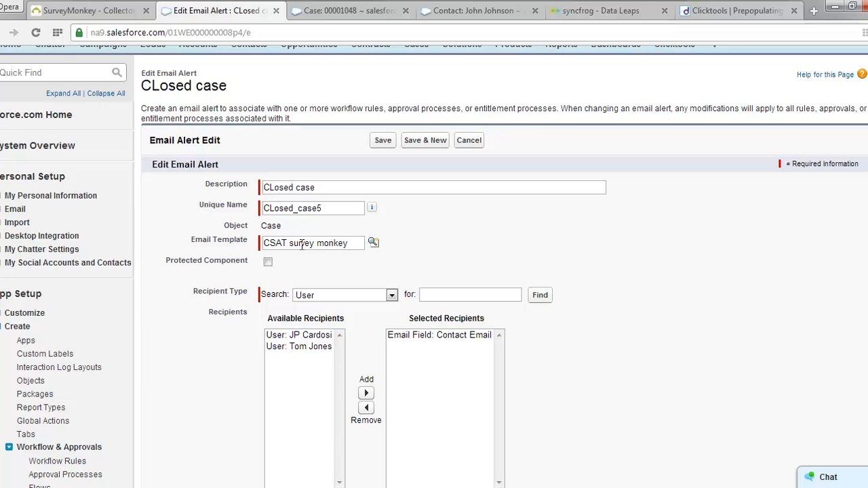
scroll(317, 257, "down", 2)
left_click(373, 175)
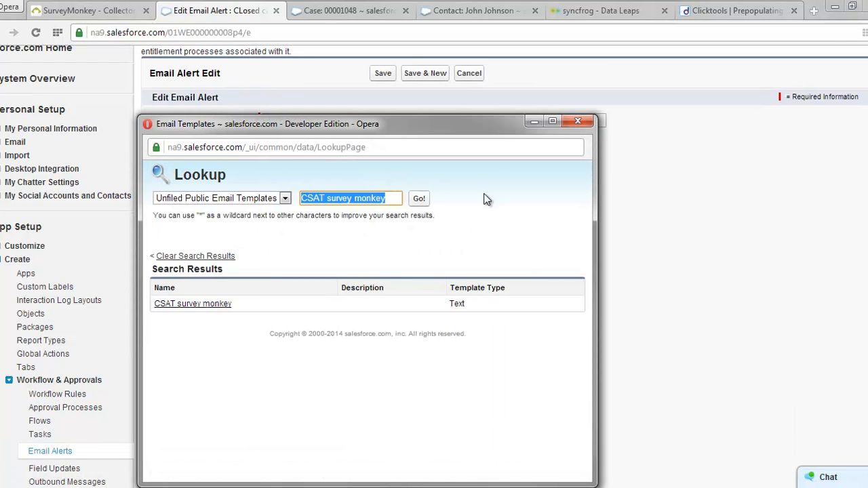
left_click(575, 122)
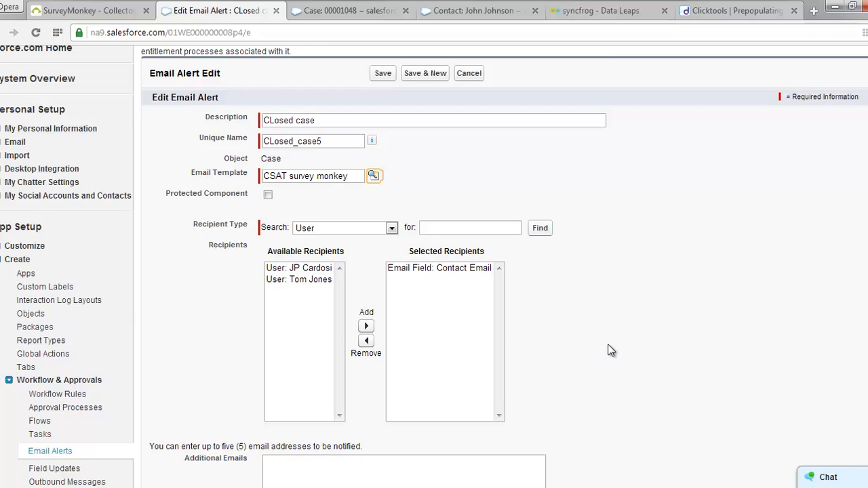
- Set the email alert's recipient type search to Email Field
scroll(609, 349, "down", 2)
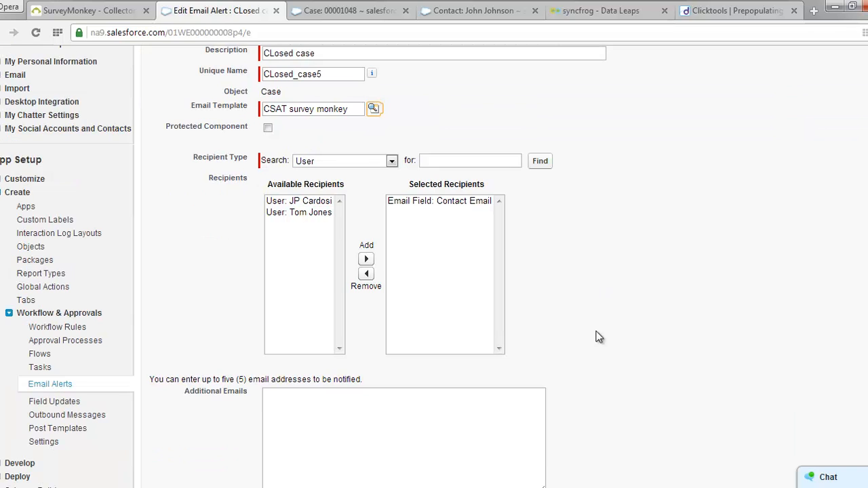
left_click(352, 165)
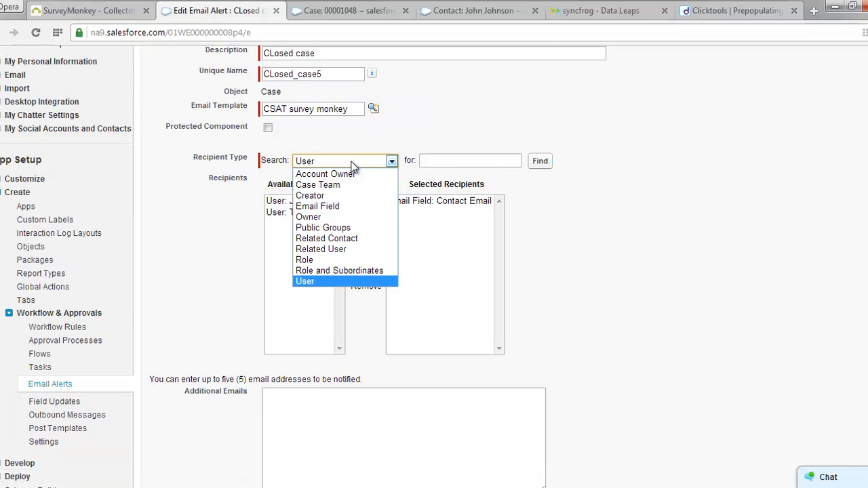
left_click(339, 206)
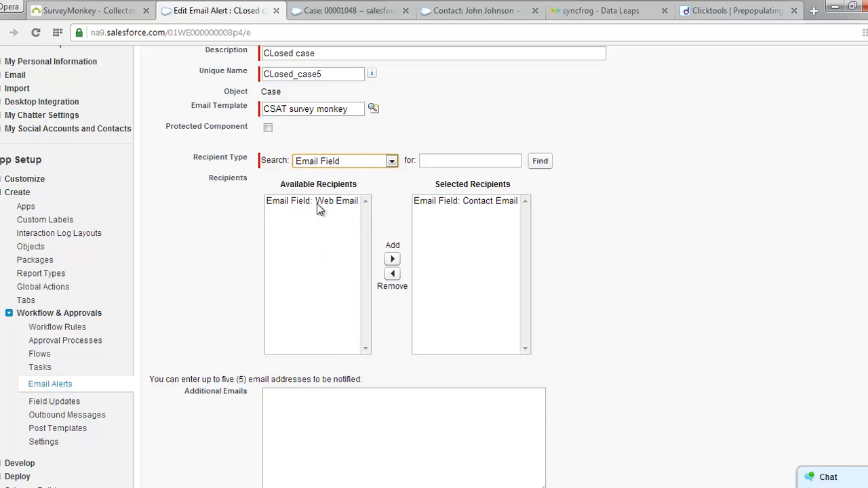
left_click(471, 202)
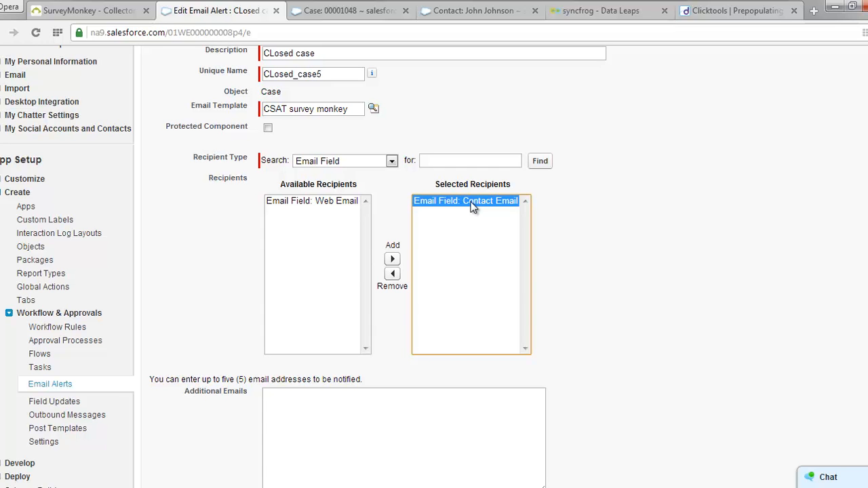
scroll(473, 207, "down", 2)
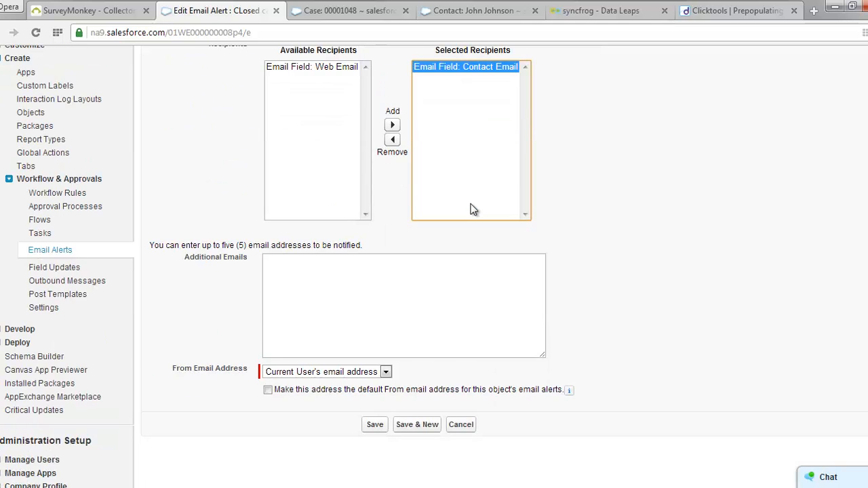
scroll(473, 207, "down", 1)
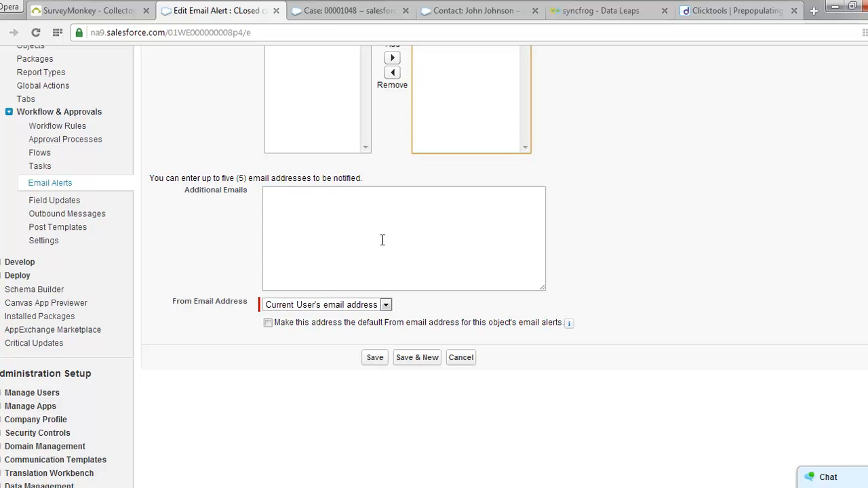
left_click(325, 307)
left_click(440, 310)
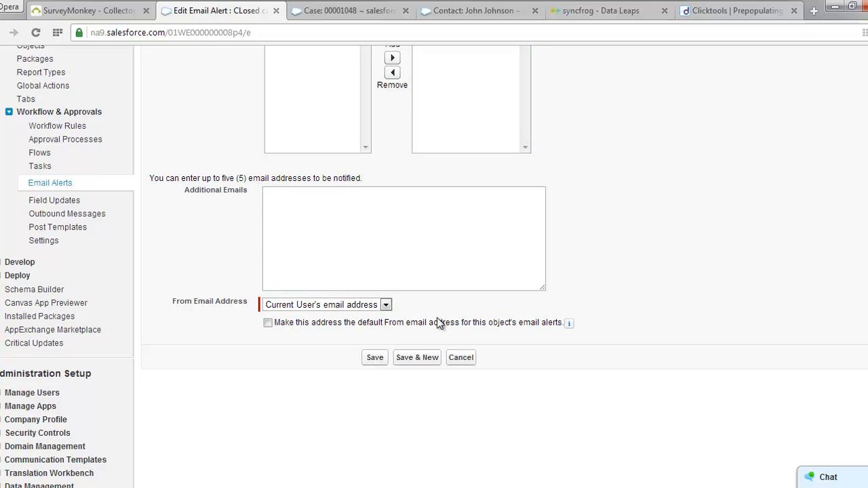
left_click(375, 358)
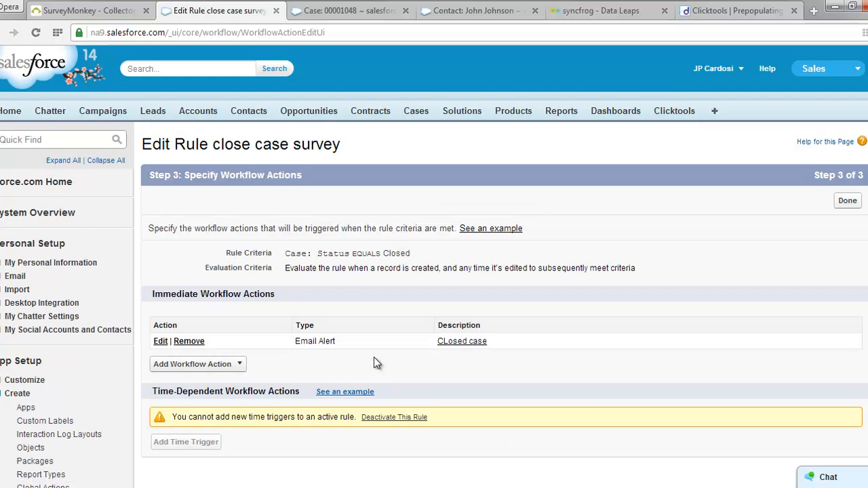
- Switch to the open "It caught fire" case and close it with status Closed and case reason Installation
left_click(334, 15)
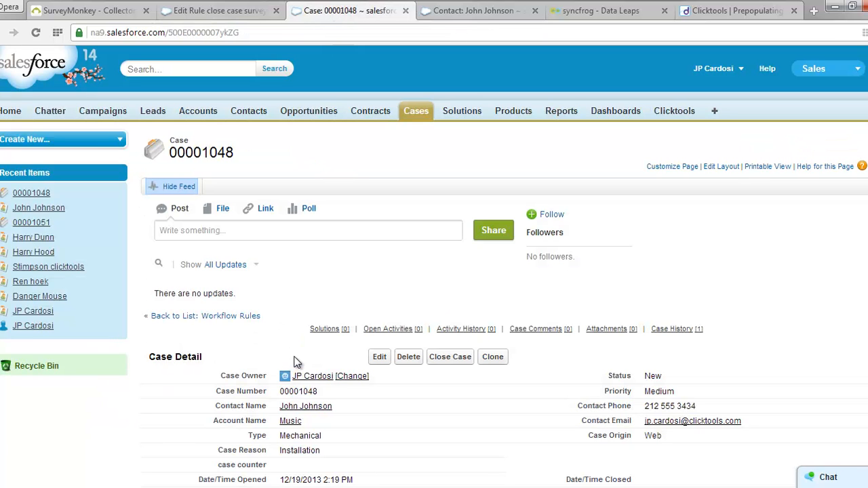
scroll(258, 344, "down", 2)
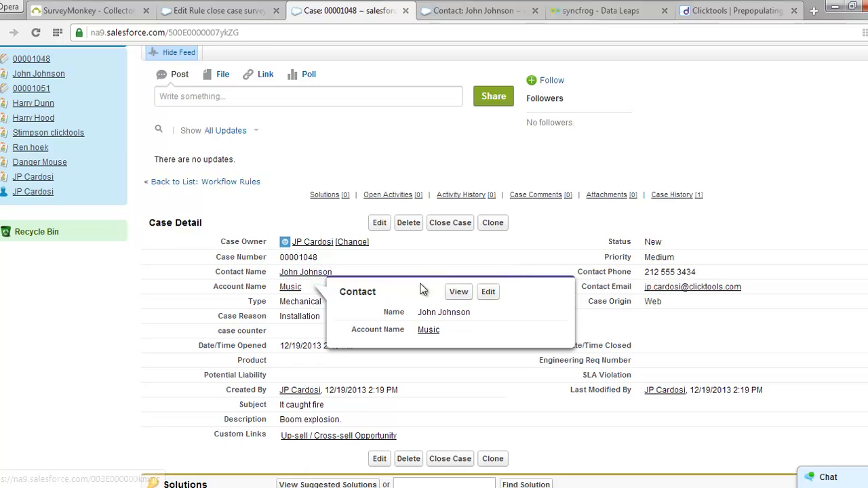
left_click(453, 226)
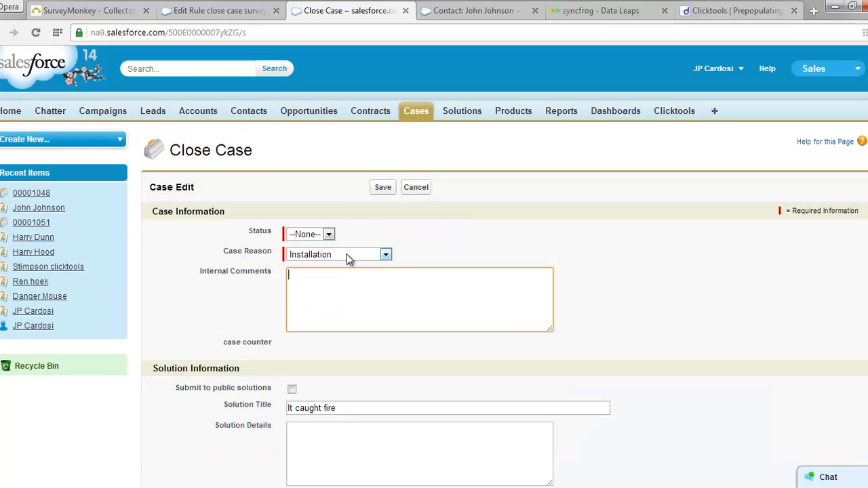
left_click(322, 233)
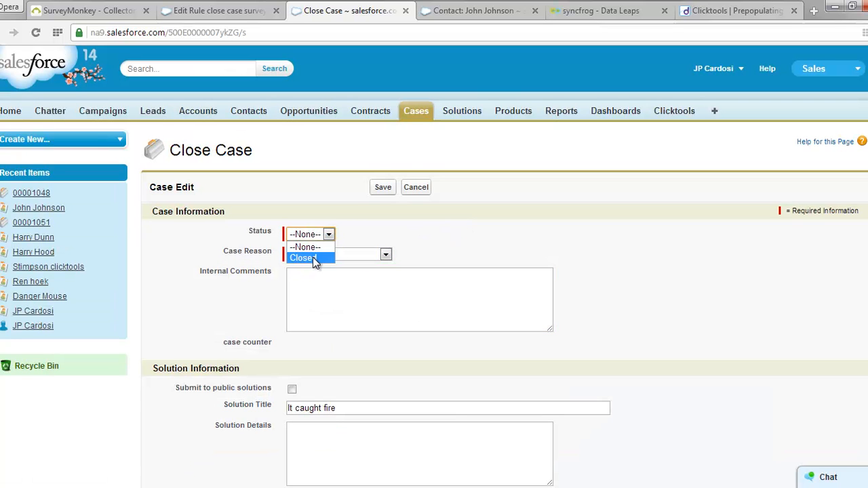
left_click(314, 259)
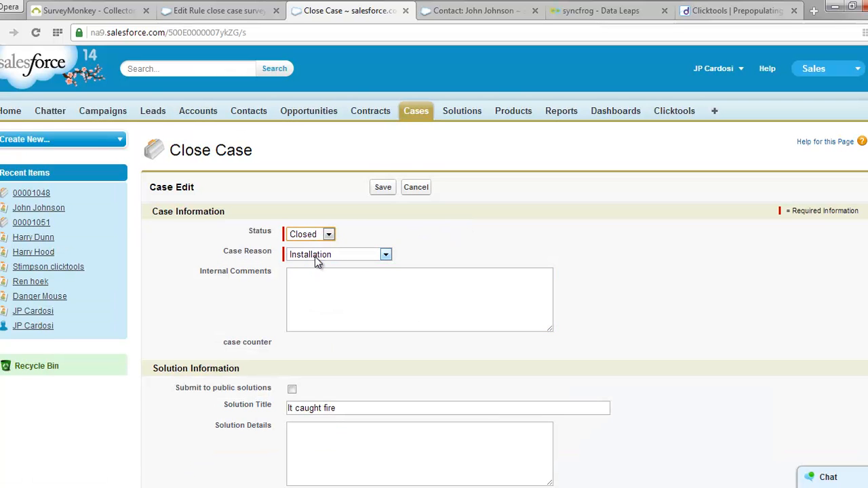
left_click(382, 188)
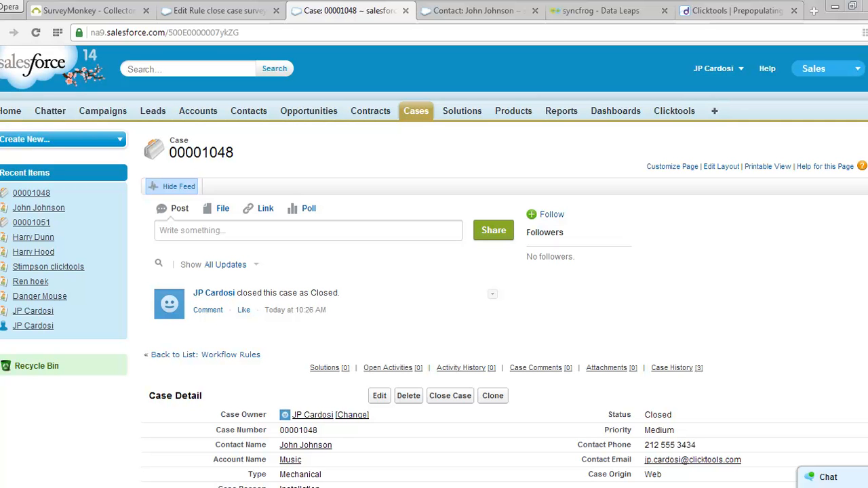
- Copy the SurveyMonkey link from the "A moment of your time" email, close the email and open the link in a new tab
left_click_drag(867, 6, 376, 25)
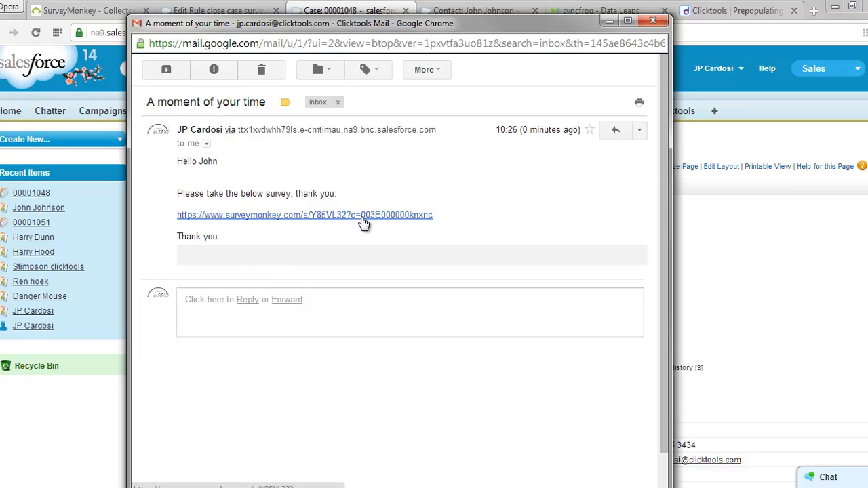
left_click_drag(452, 217, 180, 224)
key("ctrl+c")
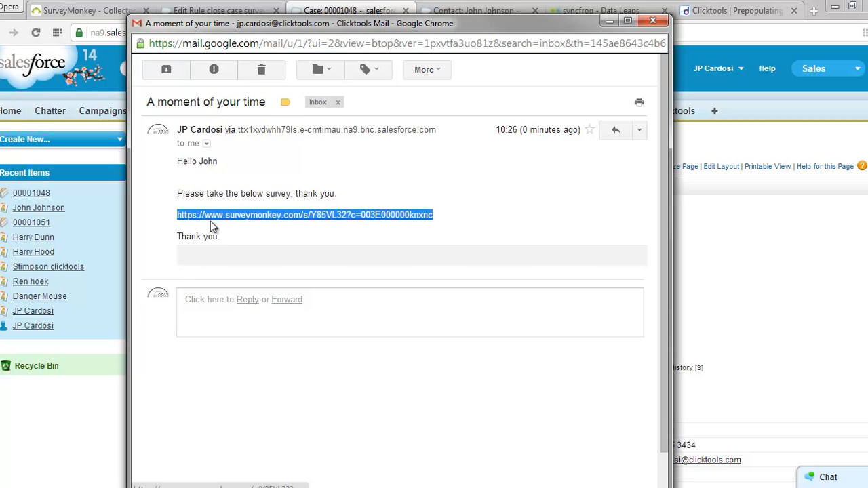
left_click(650, 21)
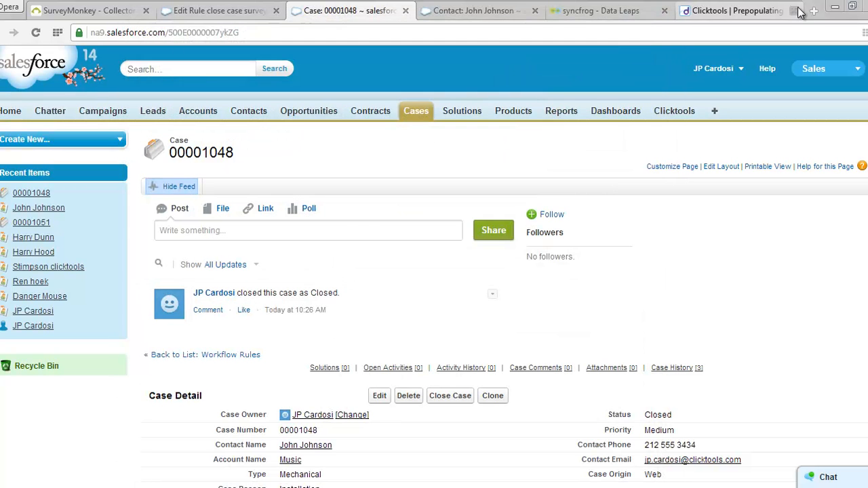
left_click(814, 12)
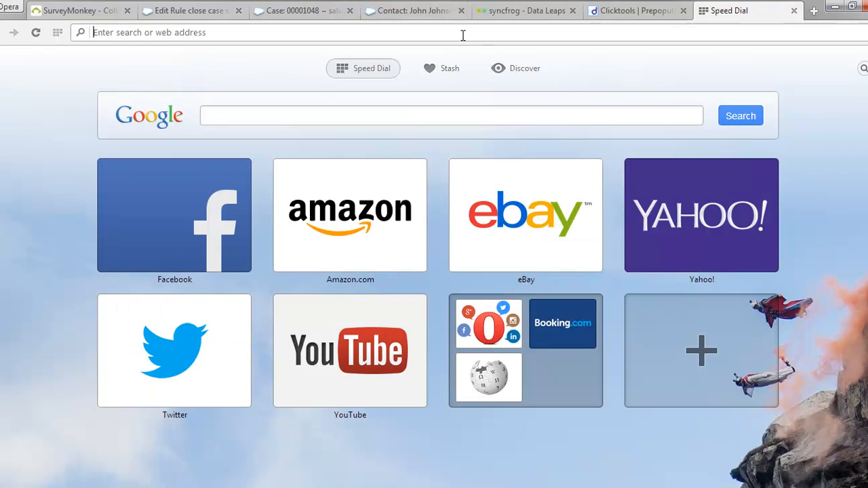
key("ctrl+v")
key("Return")
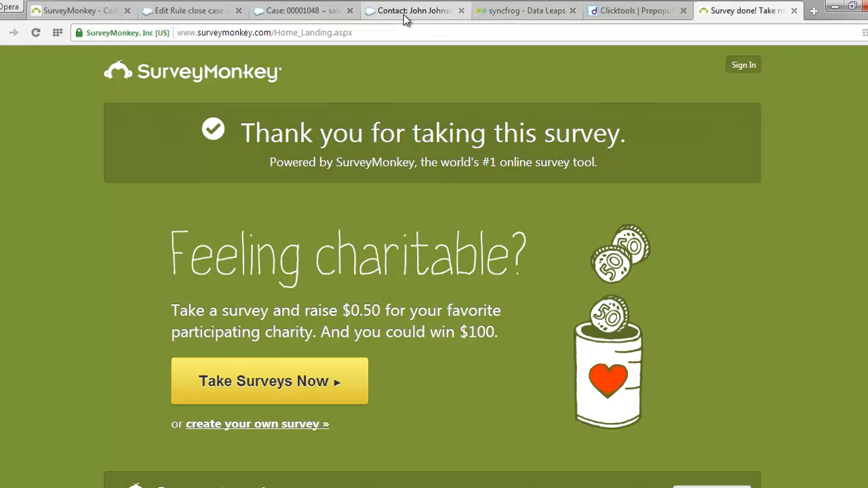
- Switch to syncfrog and start a new data leap with SurveyMonkey as source app and Salesforce as target app
left_click(513, 13)
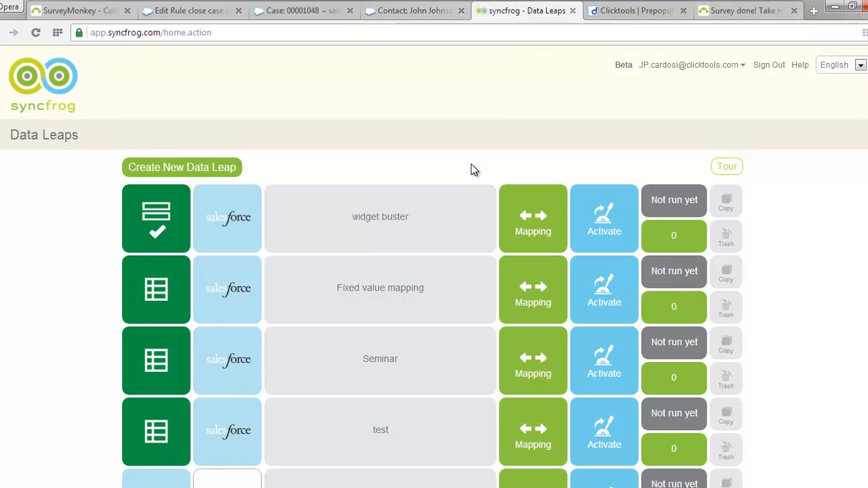
left_click(169, 174)
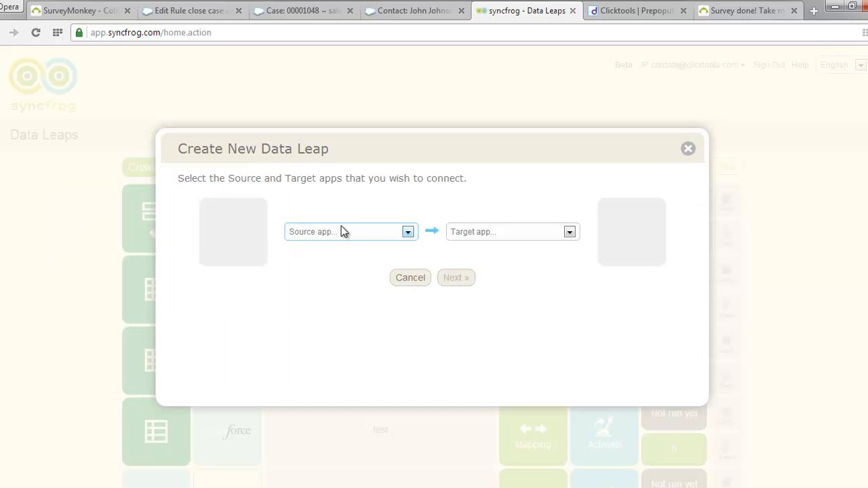
left_click(344, 231)
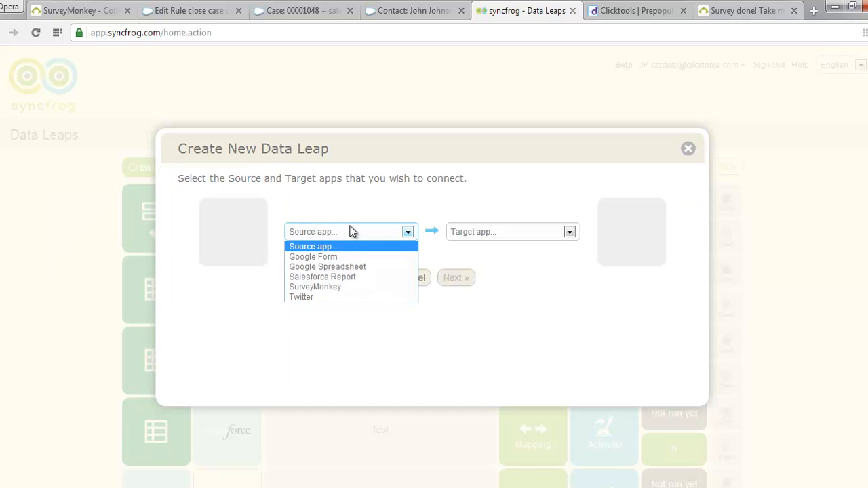
left_click(340, 287)
left_click(506, 231)
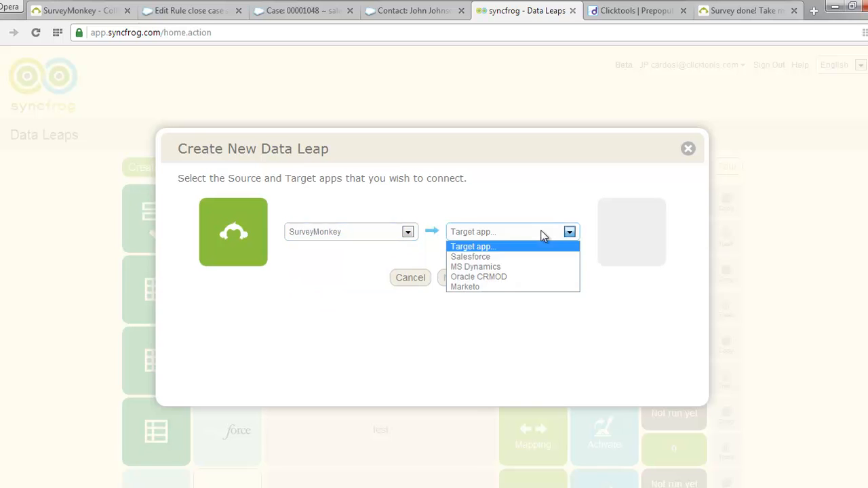
left_click(498, 257)
left_click(455, 278)
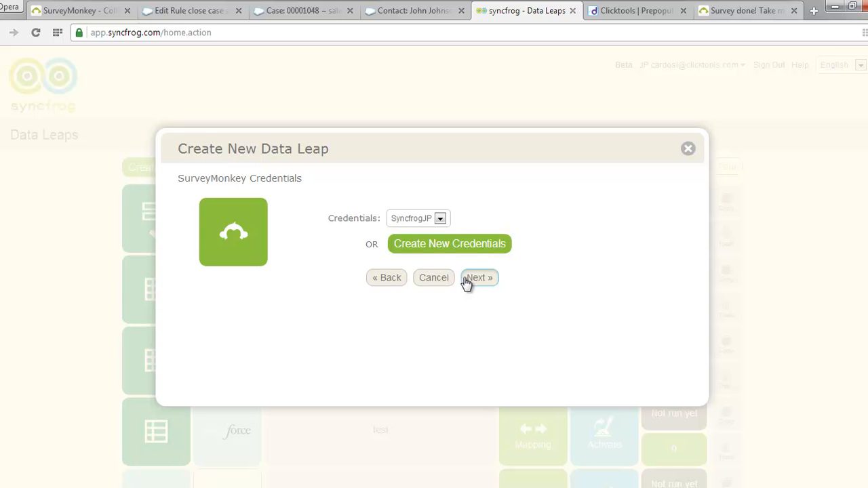
- Accept the stored SurveyMonkey and Salesforce credentials and use the CSAT survey with the Web Link [url] collector
left_click(467, 283)
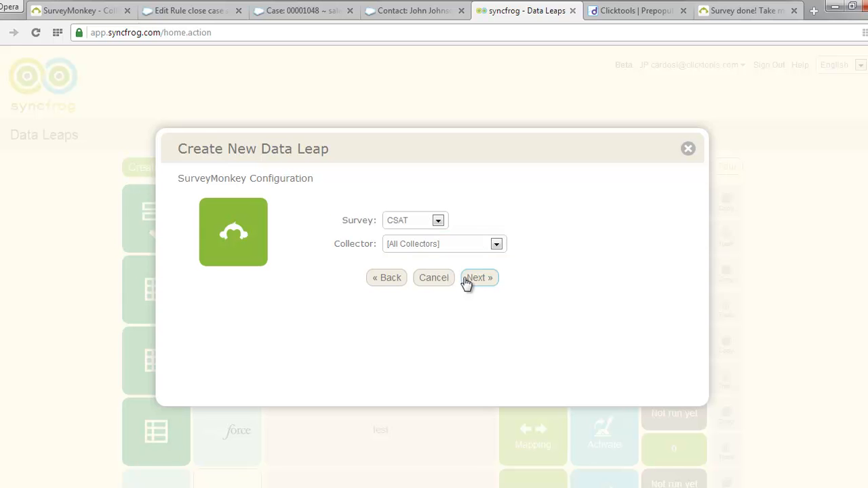
left_click(419, 245)
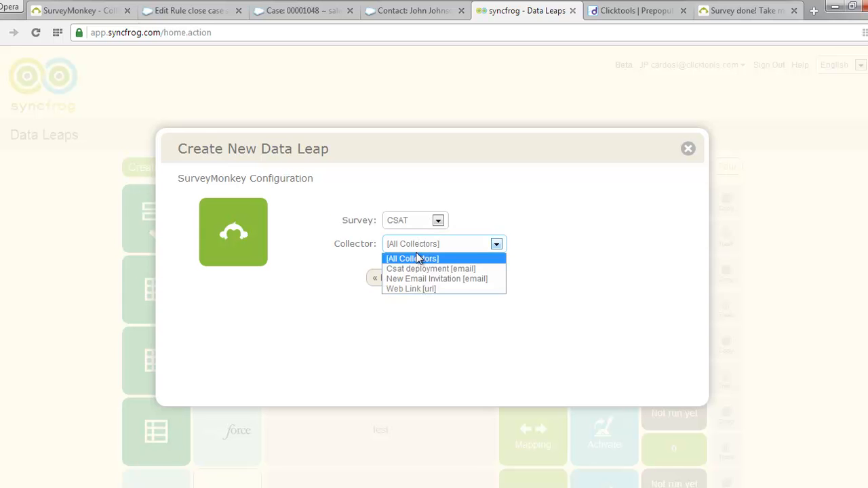
left_click(426, 289)
left_click(480, 285)
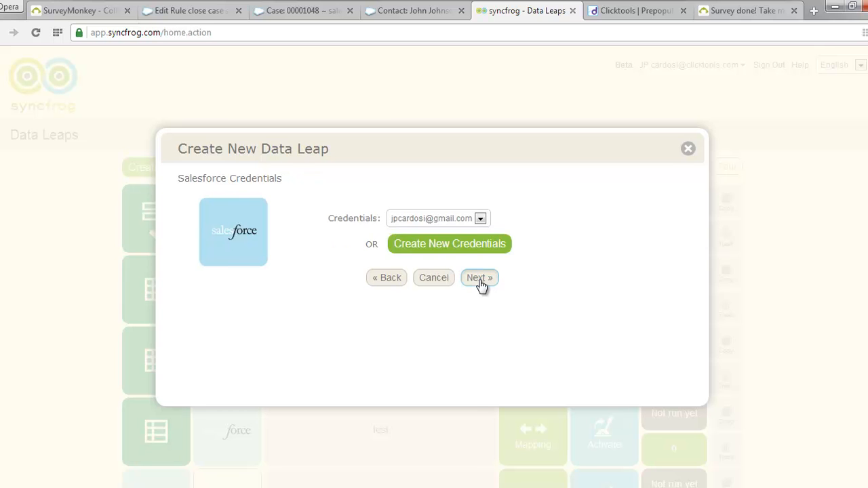
left_click(481, 285)
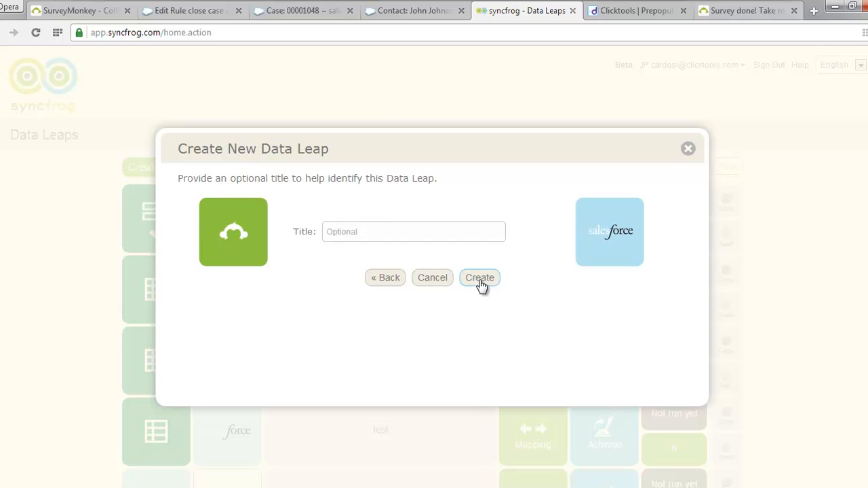
- Title the data leap "example SM workflow", create it and continue to its mapping
left_click(428, 237)
type("examp")
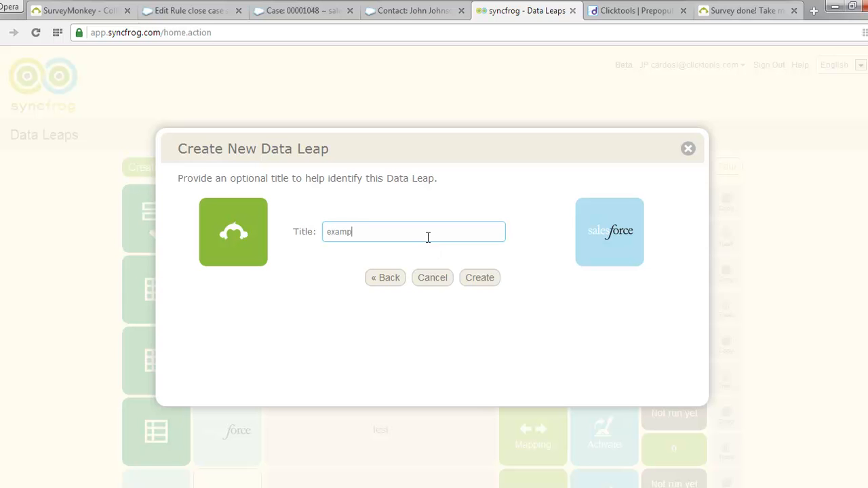
type("le SM workflow")
left_click(488, 282)
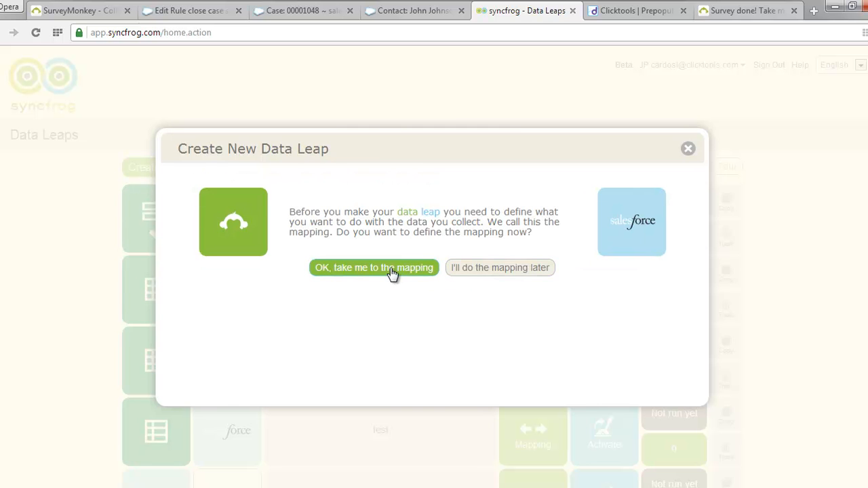
left_click(392, 273)
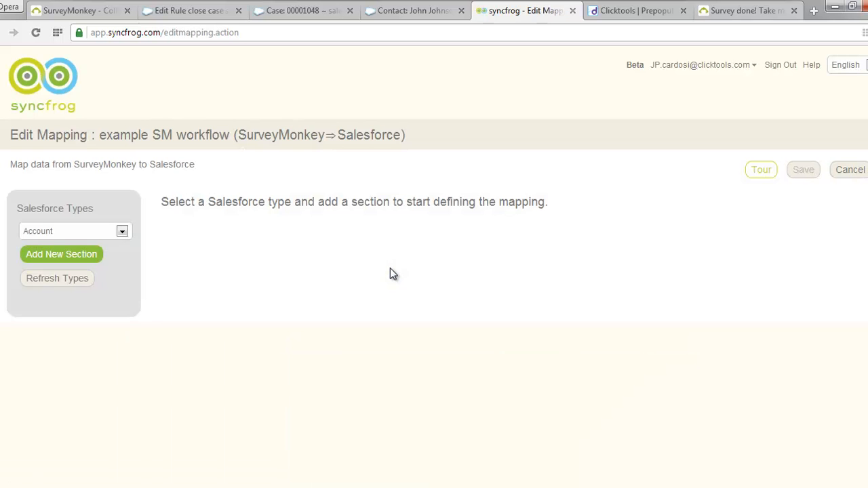
- Add a mapping section for the Survey_Monkey_CSAT__c Salesforce type and auto-map its fields
left_click(122, 232)
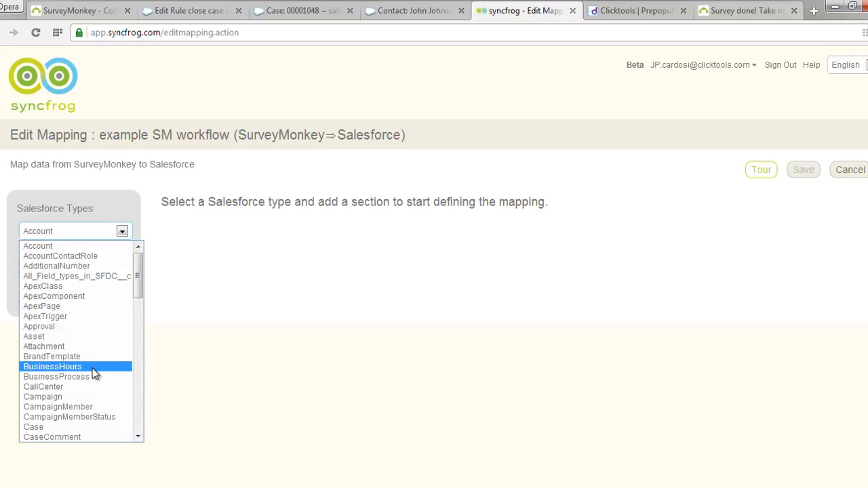
scroll(95, 375, "down", 3)
scroll(95, 375, "down", 9)
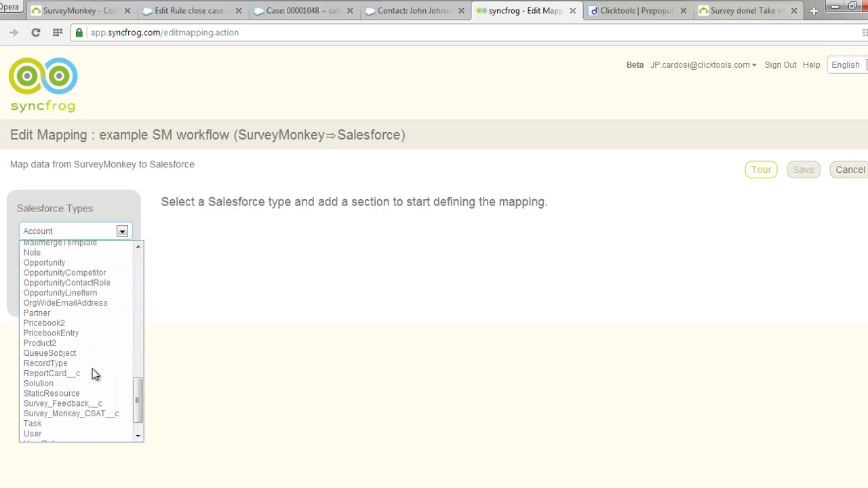
left_click(95, 413)
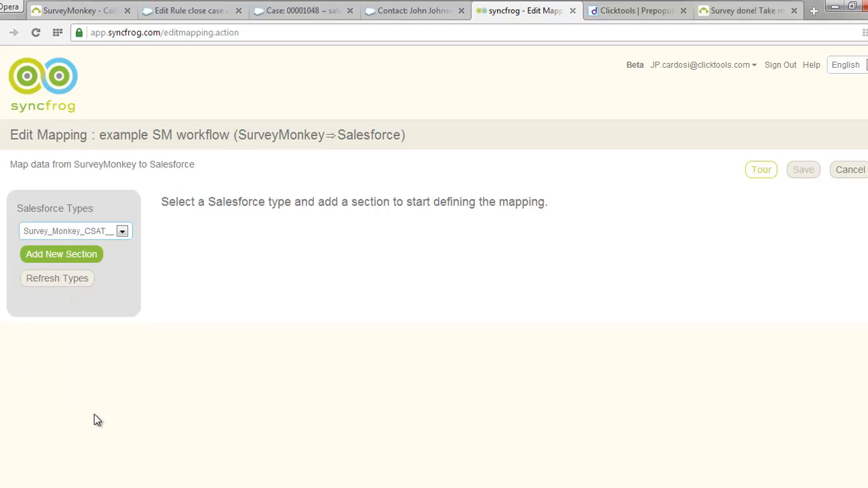
left_click(90, 256)
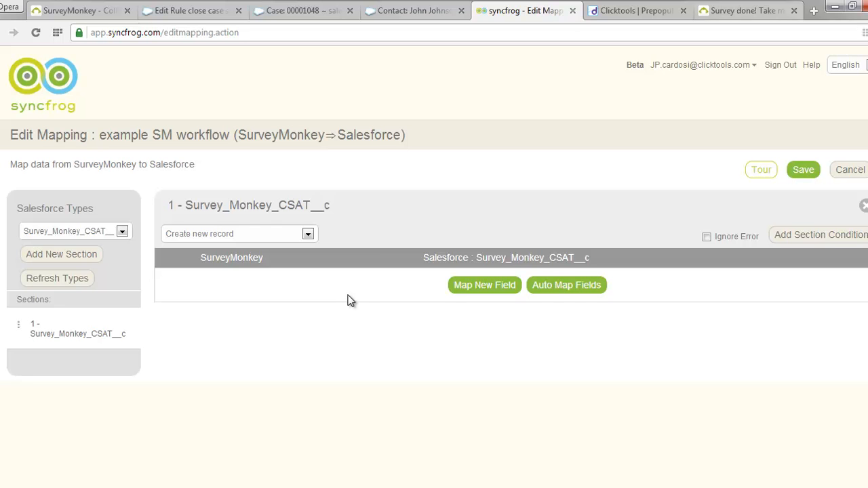
left_click(569, 292)
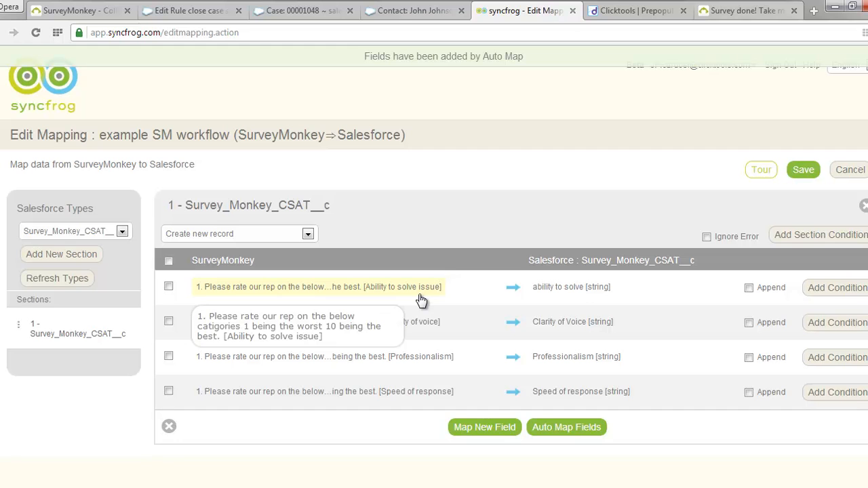
- Add a field mapping from SurveyMonkey's Custom Data to the Salesforce Contact [reference] field
left_click(485, 434)
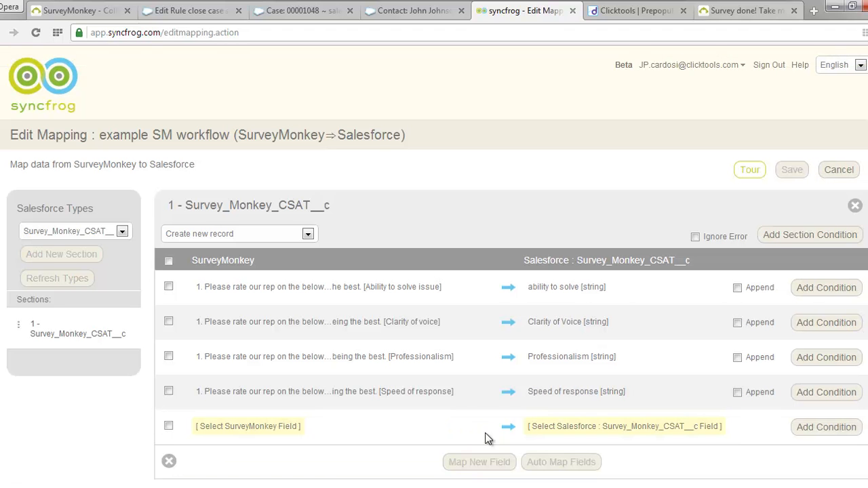
left_click(276, 428)
left_click(275, 429)
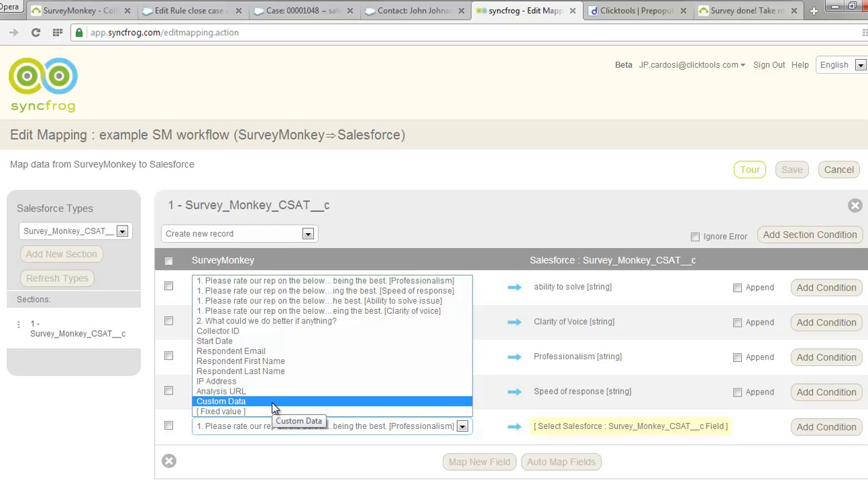
left_click(272, 403)
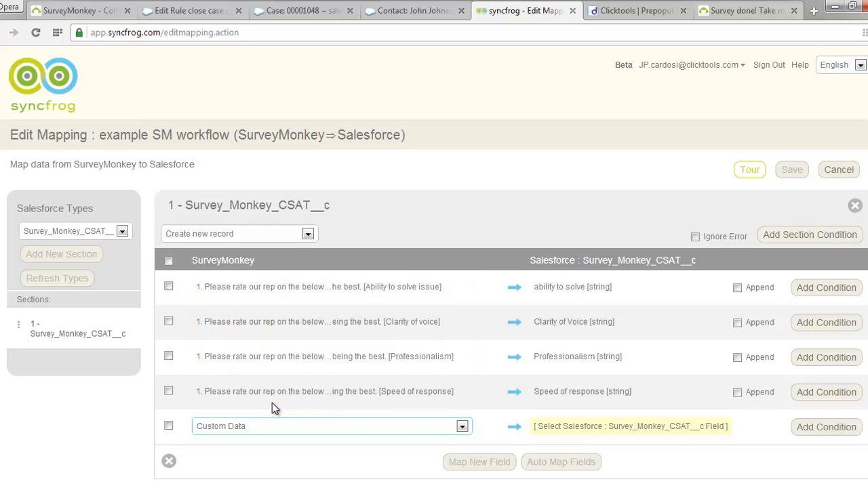
left_click(588, 428)
left_click(599, 432)
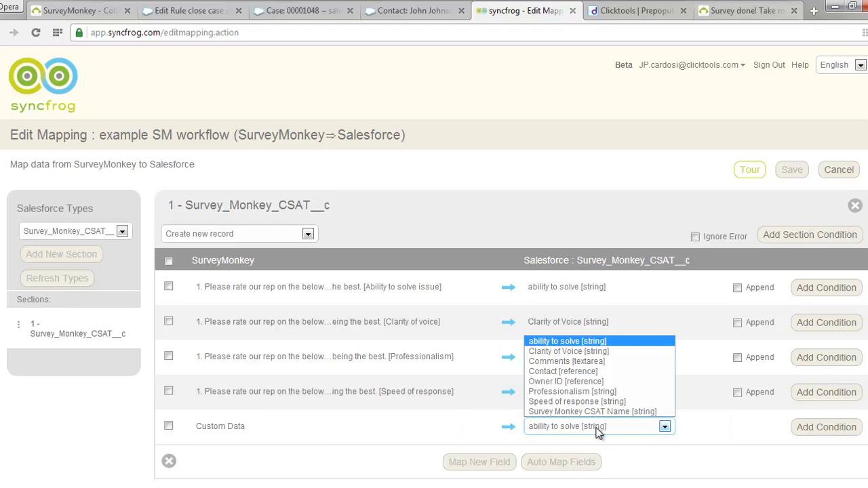
left_click(578, 374)
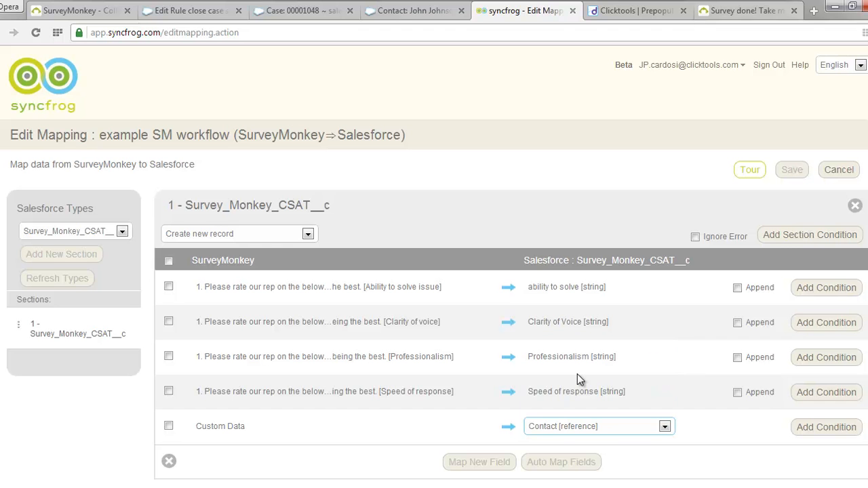
left_click(475, 235)
- Save the mapping and confirm applying it to the data leap
scroll(474, 235, "down", 1)
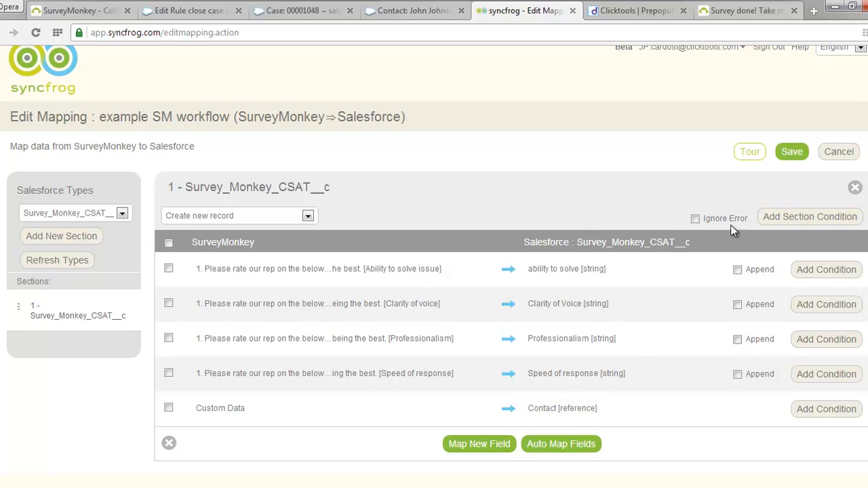
left_click(789, 154)
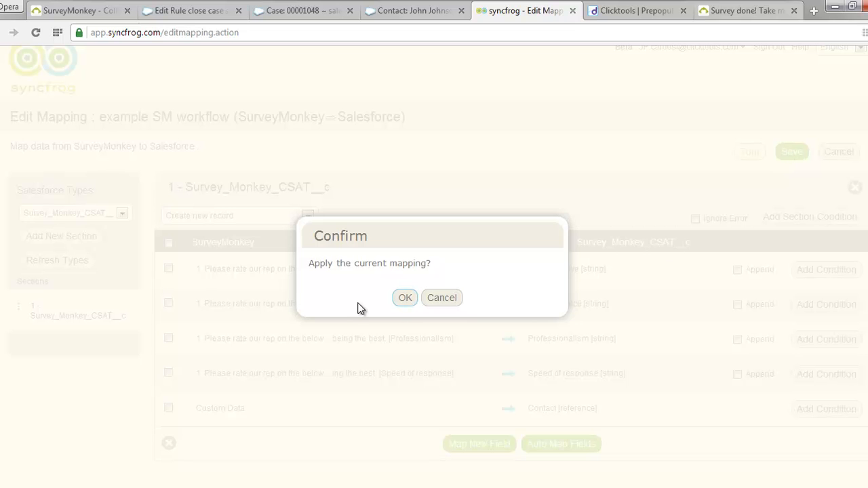
left_click(400, 301)
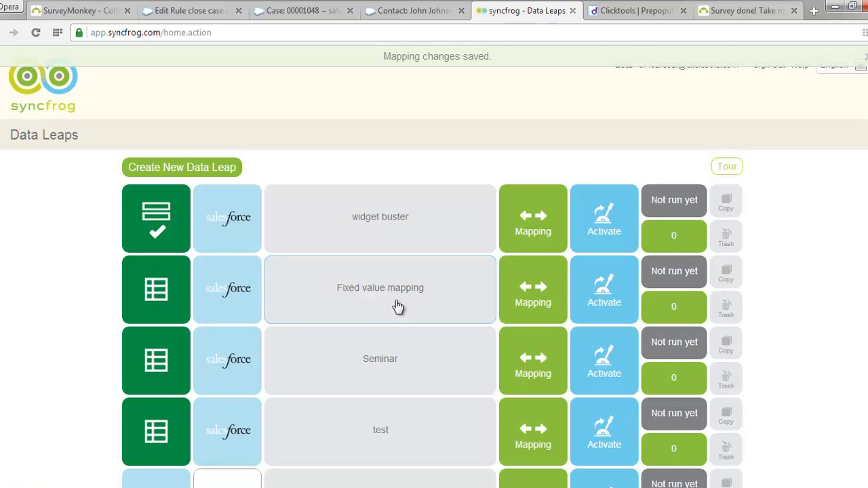
- Look at the schedule frequency options for the "example SM workflow" data leap and leave without setting a schedule
scroll(399, 306, "down", 4)
scroll(398, 306, "down", 3)
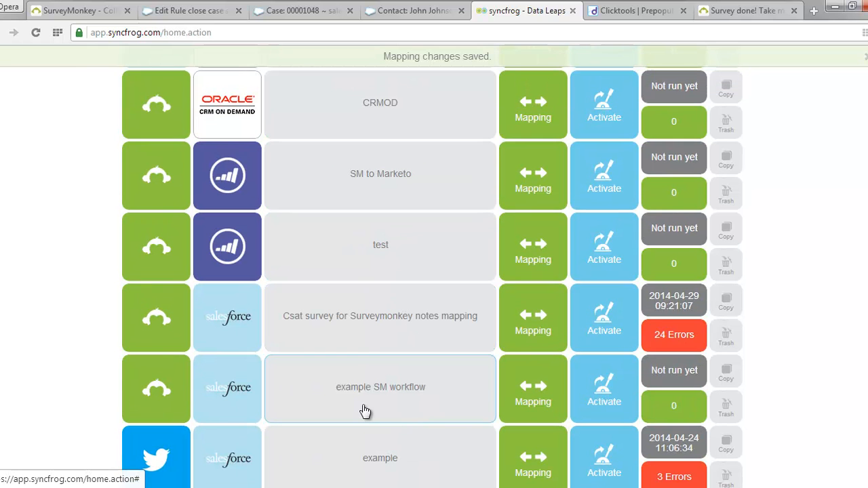
left_click(606, 399)
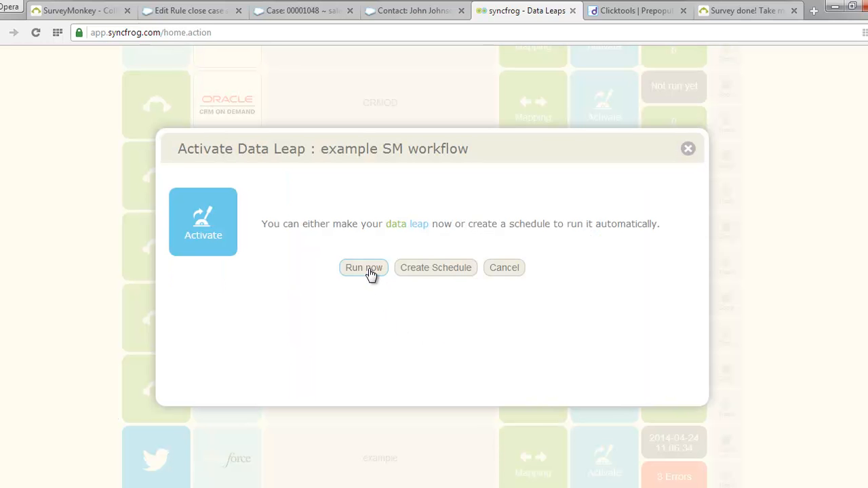
left_click(428, 274)
left_click(453, 233)
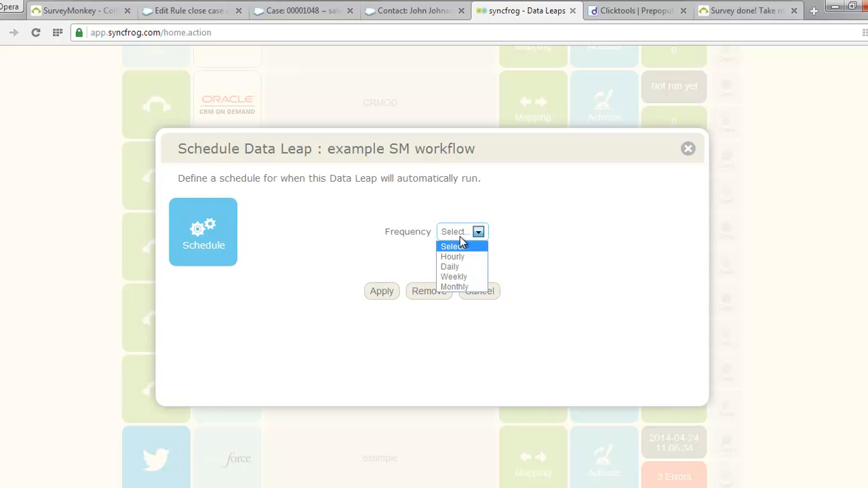
left_click(543, 283)
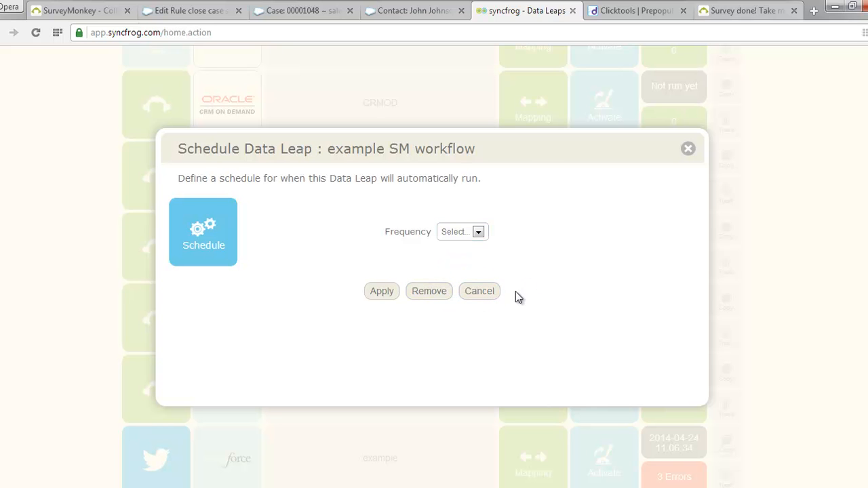
left_click(494, 294)
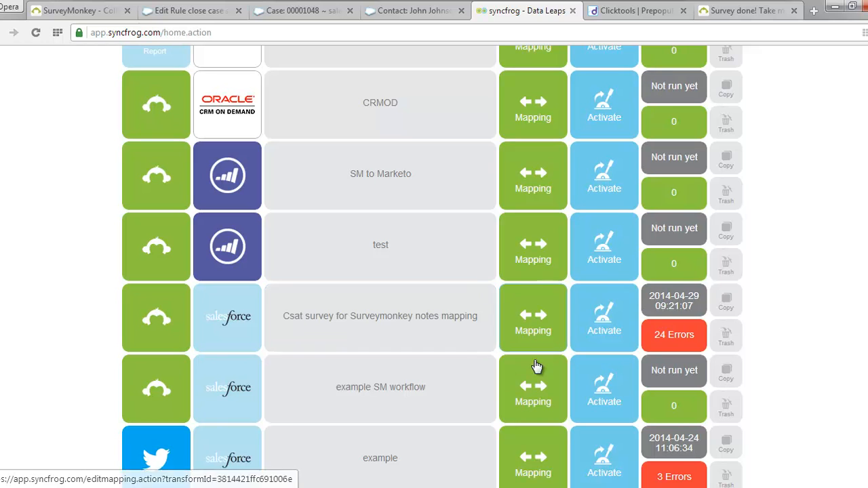
- Run the "example SM workflow" data leap immediately and close its processing report once finished
left_click(612, 408)
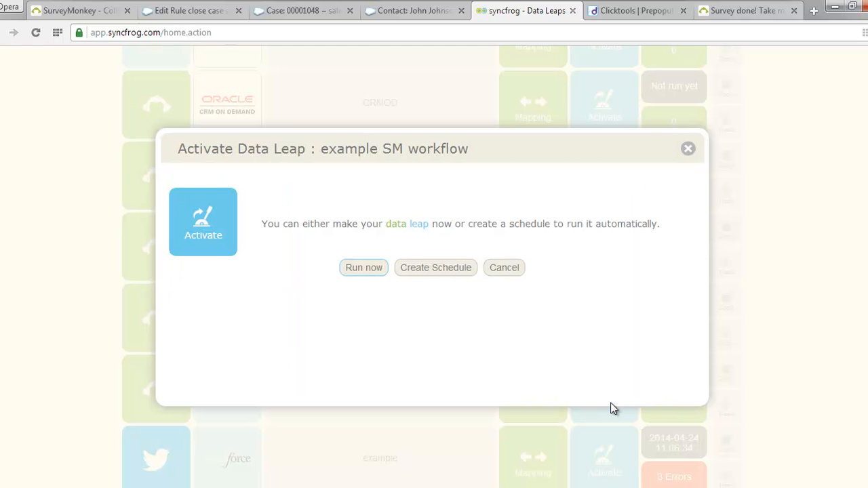
left_click(365, 269)
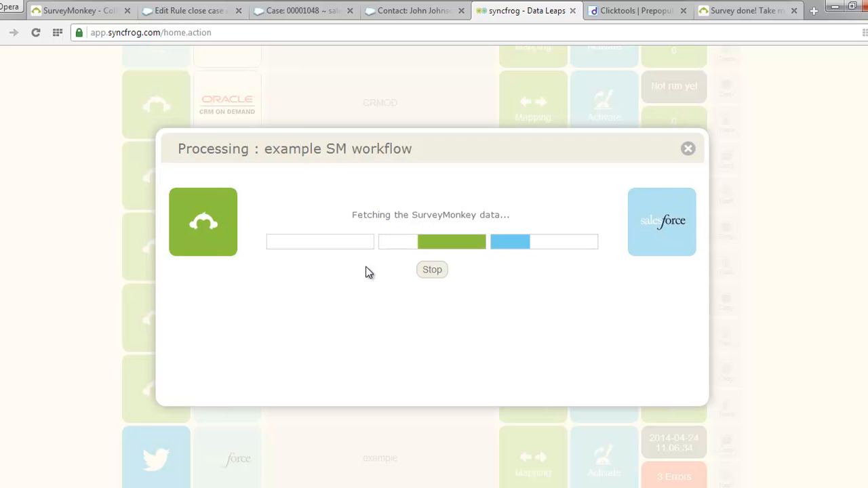
left_click_drag(387, 217, 484, 215)
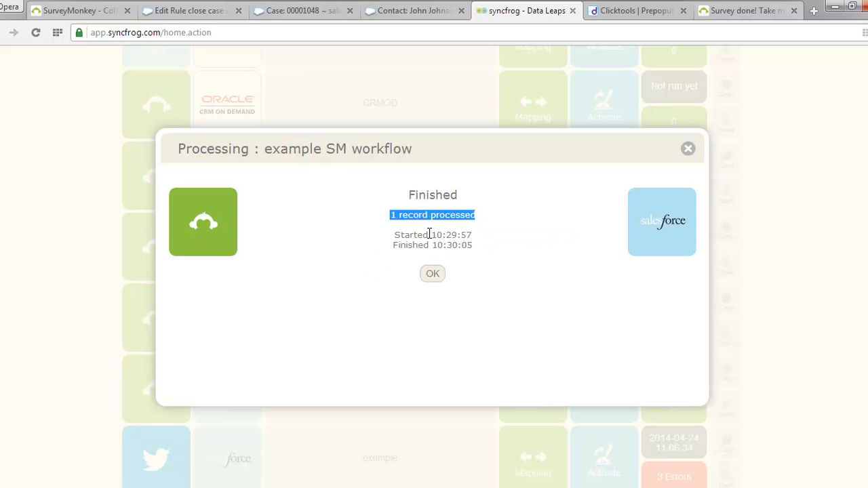
left_click(432, 274)
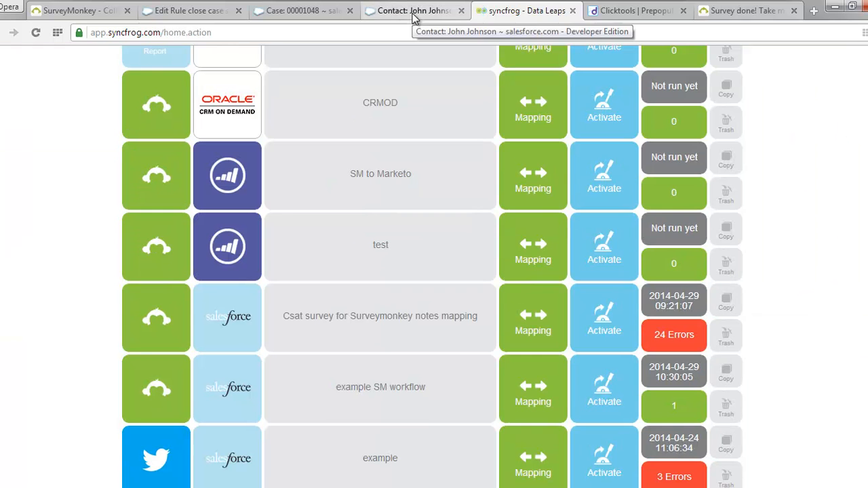
- Switch to the Salesforce contact record, refresh it and open the Survey Monkey CSAT record in its Survey's related list
left_click(411, 14)
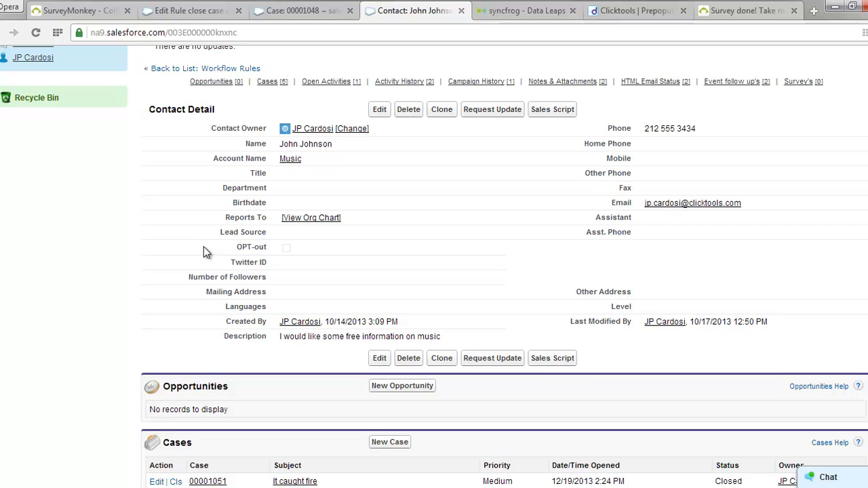
key("F5")
scroll(203, 246, "down", 2)
scroll(204, 251, "down", 9)
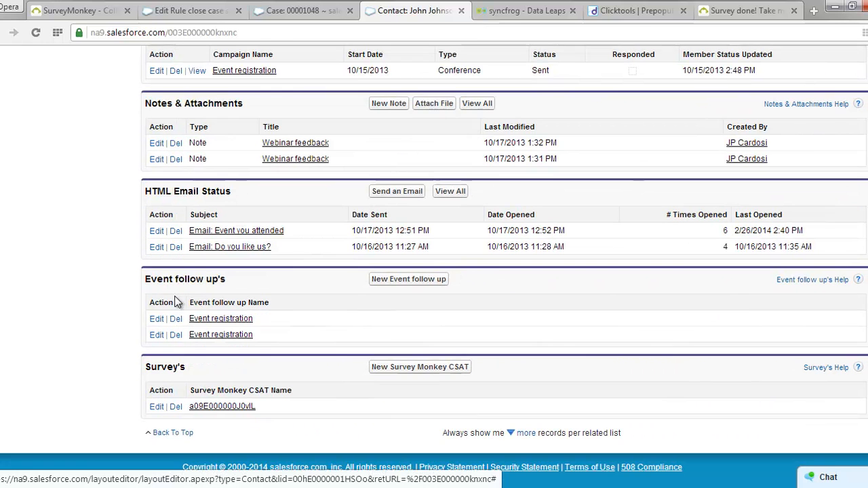
left_click(218, 408)
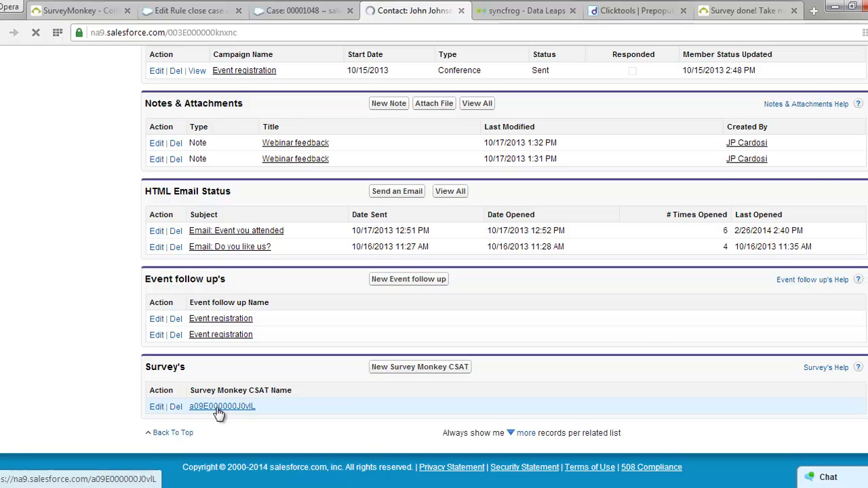